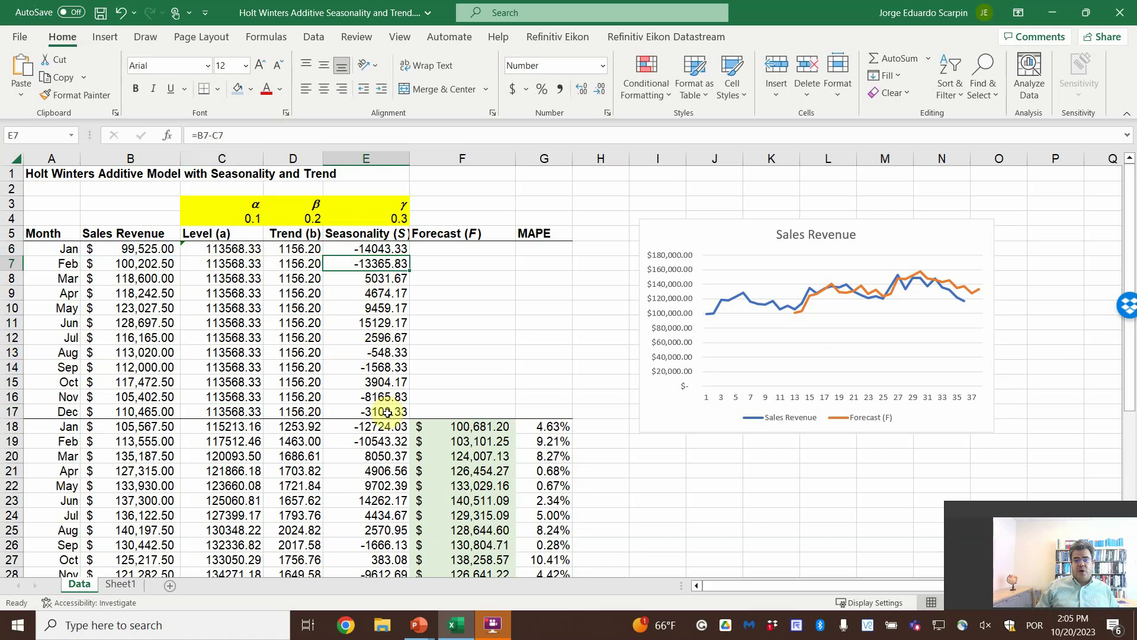
- Inspect the initial trend formula in D6 and compare it with the initial trend equation on the PowerPoint slide
drag(382, 411, 379, 256)
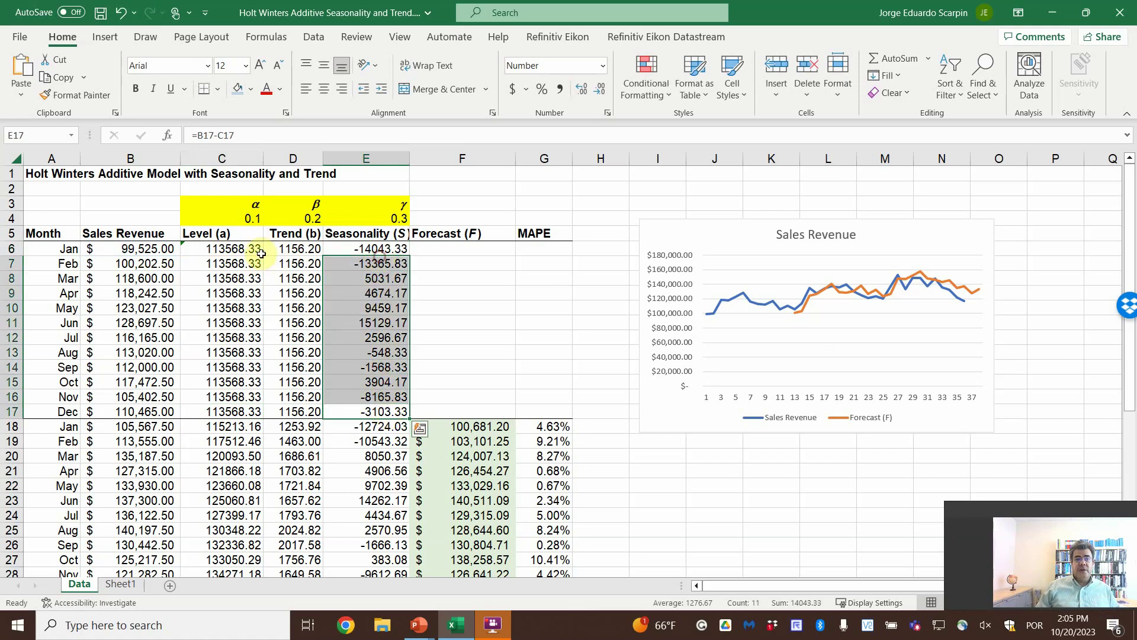
double_click(283, 248)
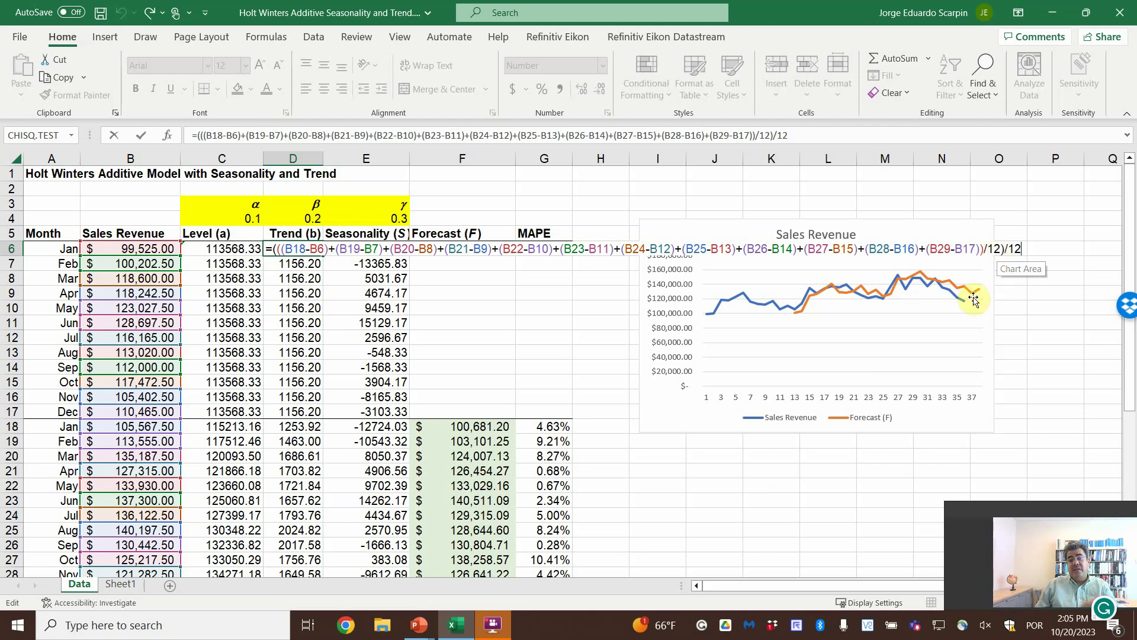
mouse_move(412, 628)
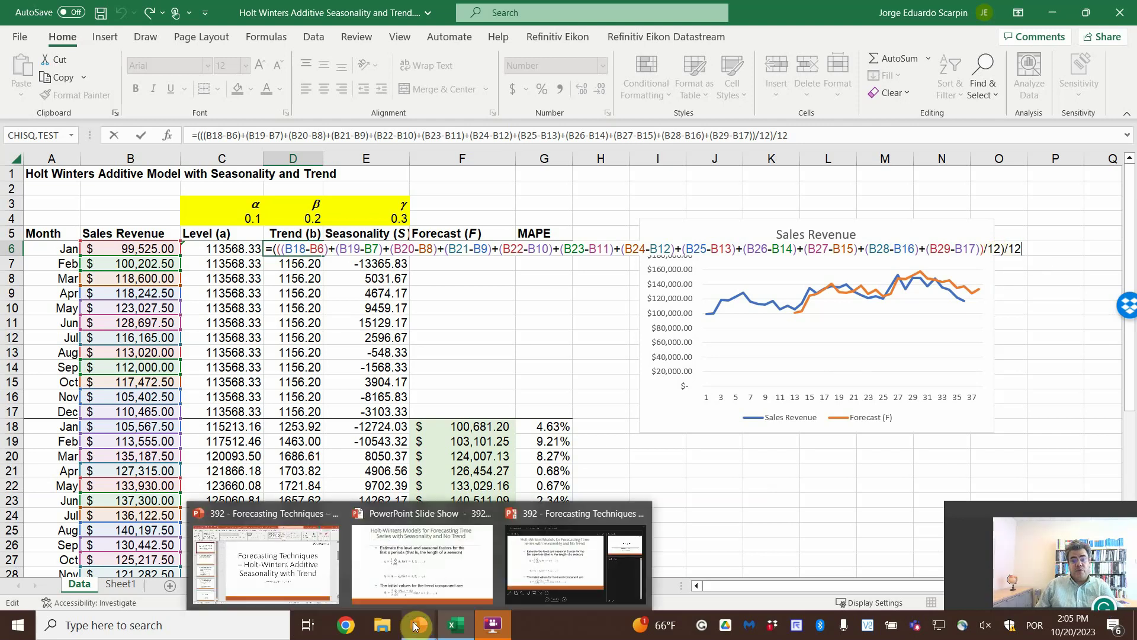
click(379, 549)
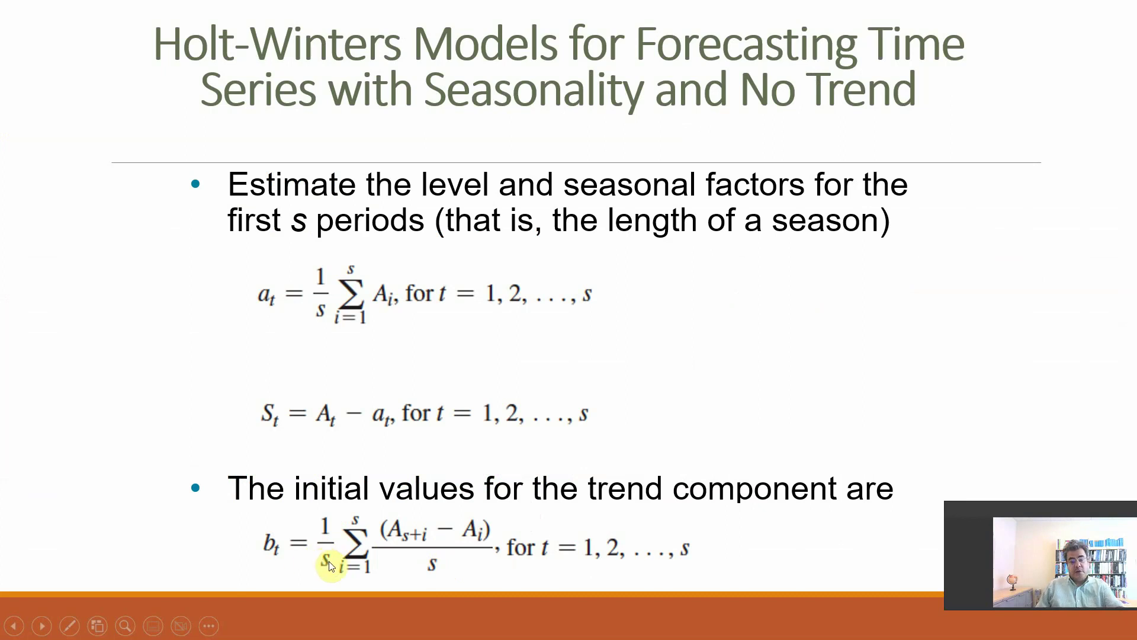
key(alt+Tab)
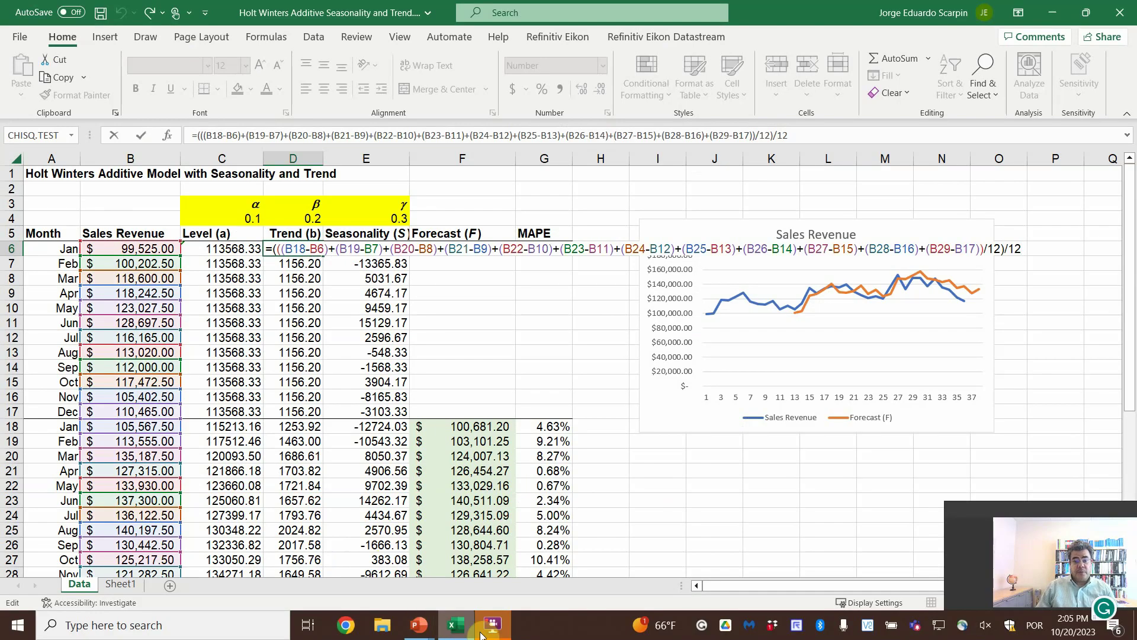
click(486, 628)
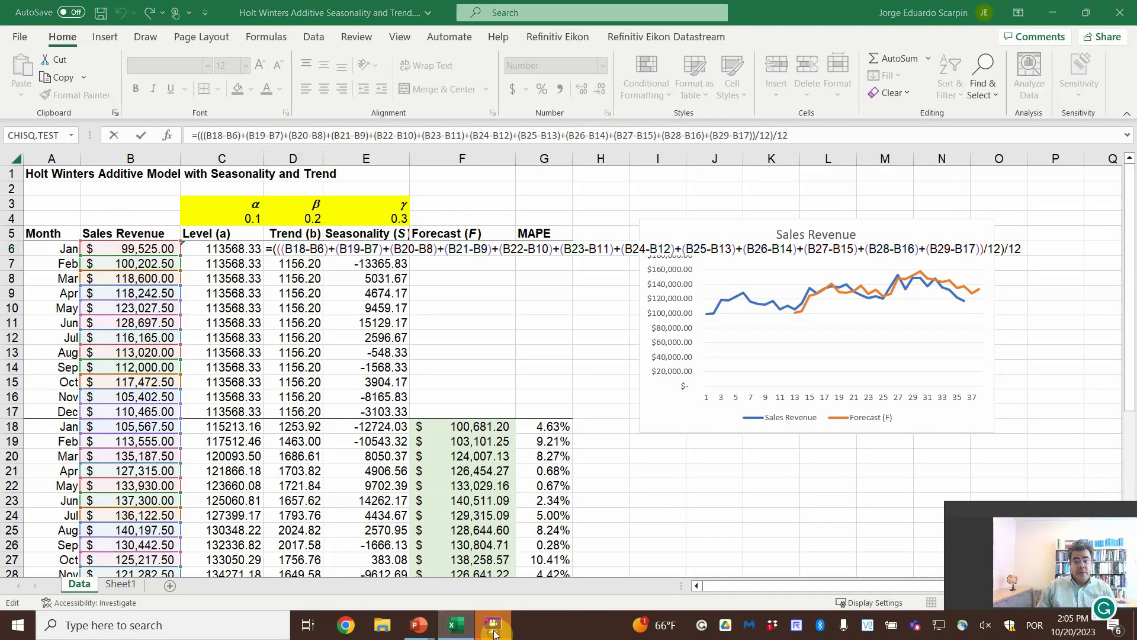
- Review the level, trend and seasonality formulas in C18:E18, and consult the PowerPoint slide with the component equations before returning to Excel
click(229, 429)
click(231, 428)
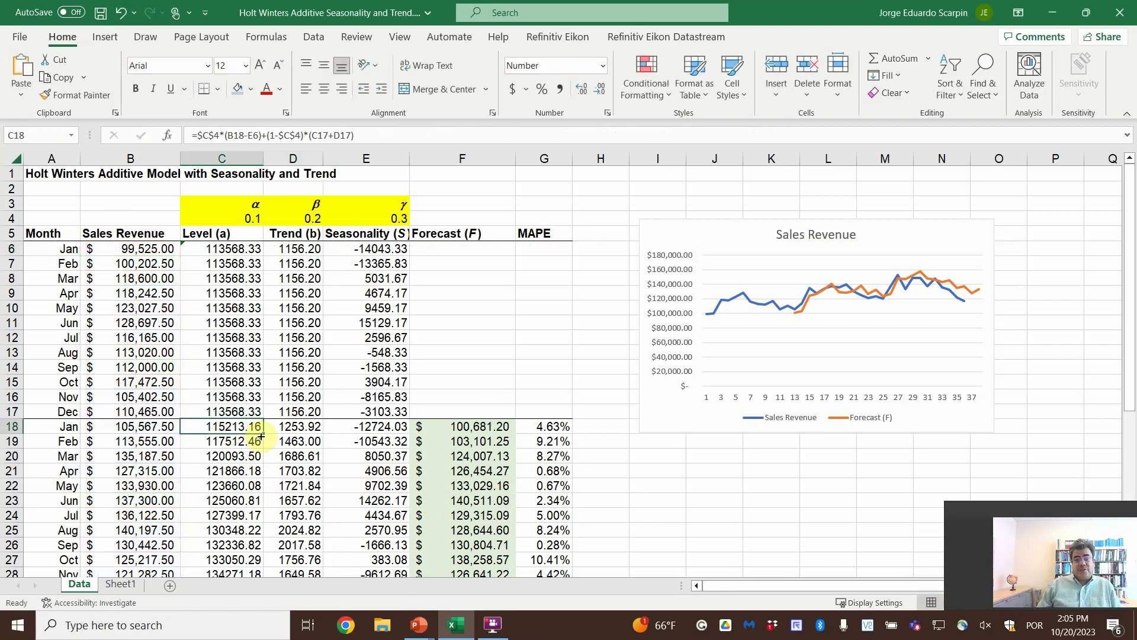
click(290, 426)
click(384, 427)
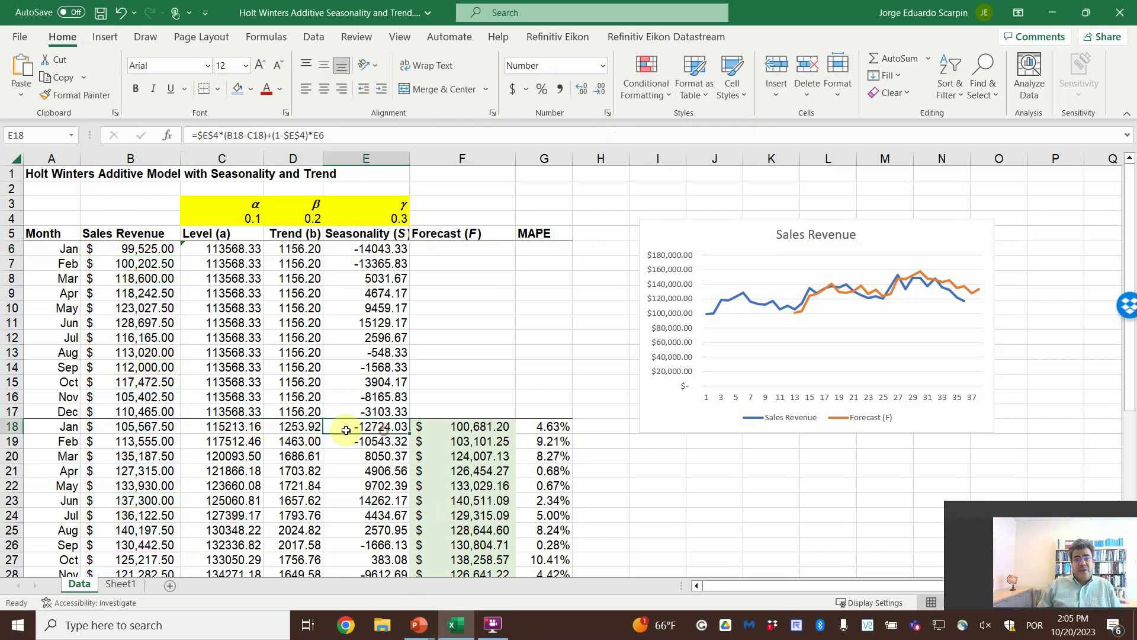
click(252, 427)
mouse_move(419, 632)
click(431, 557)
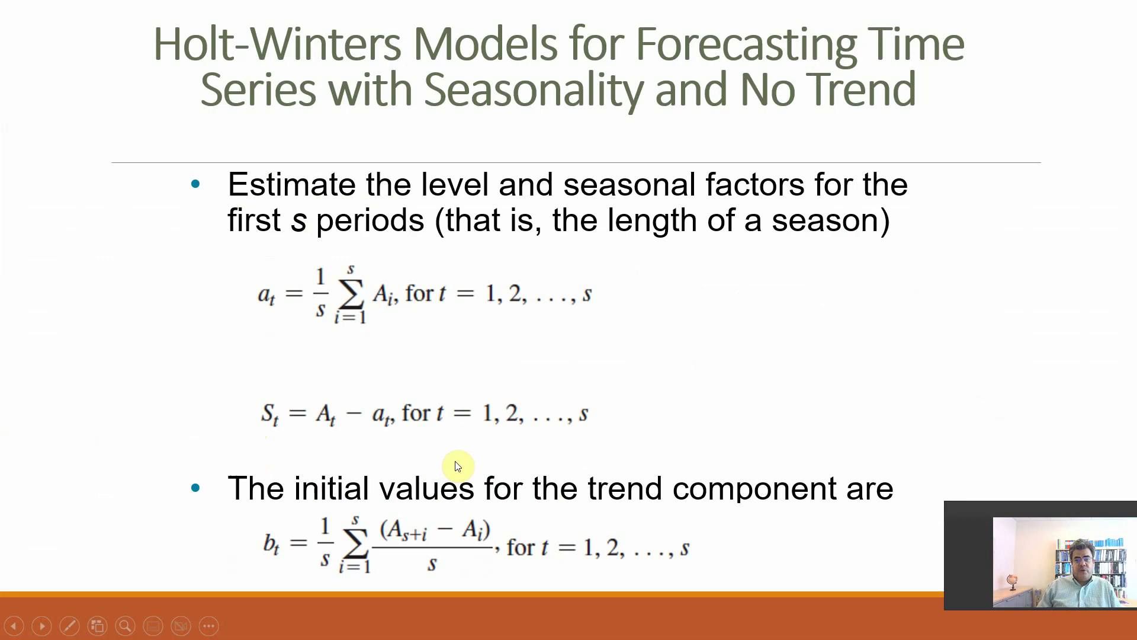
click(457, 462)
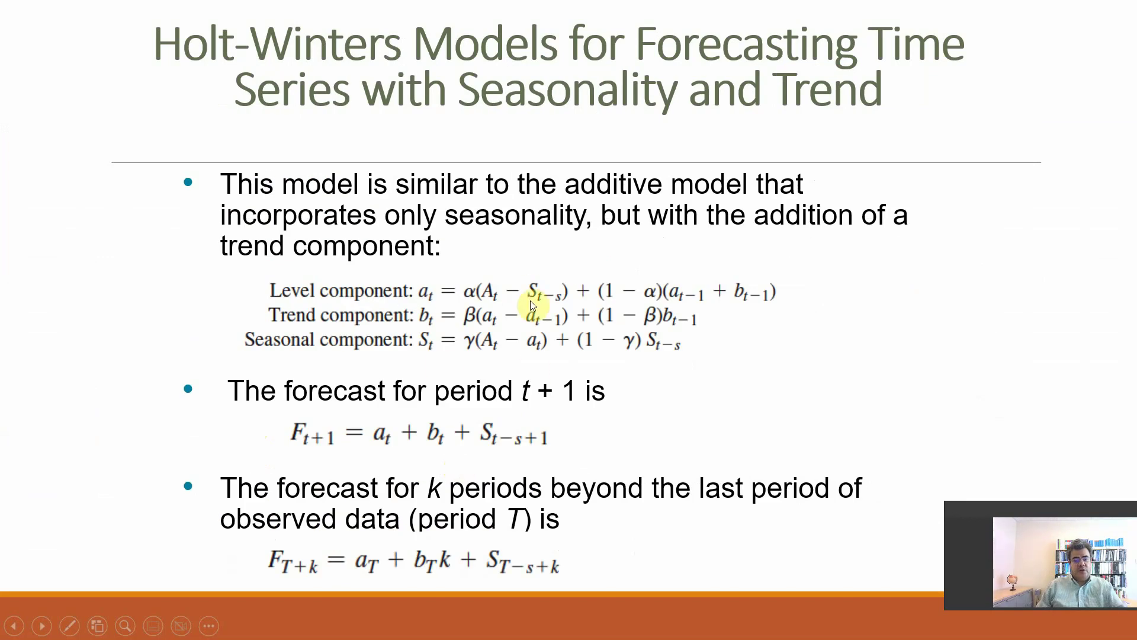
key(alt+Tab)
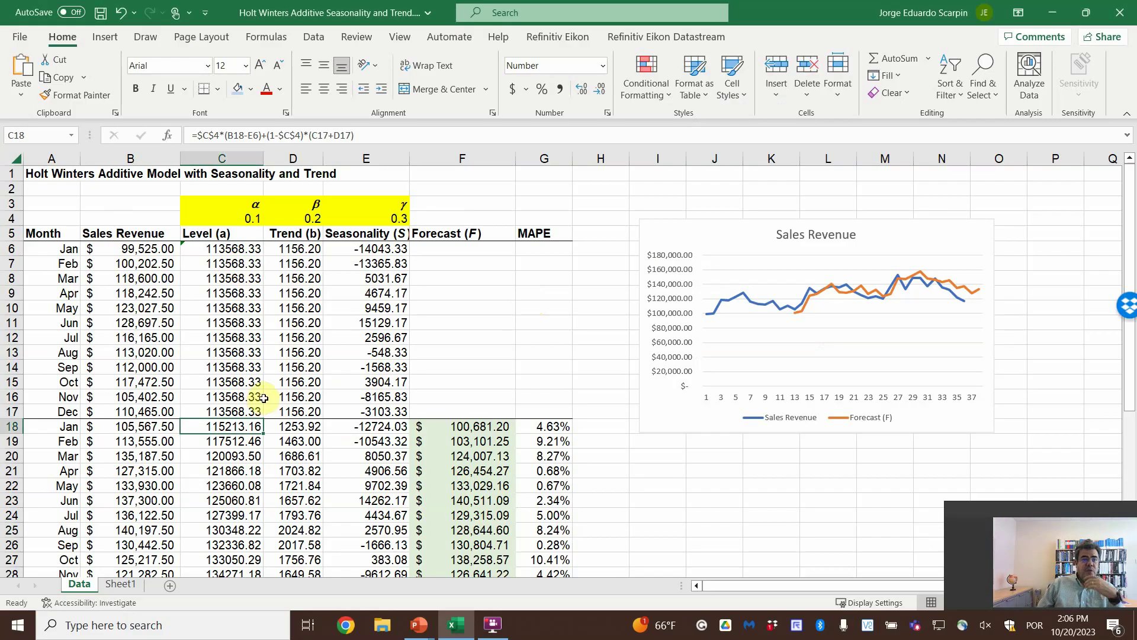
- Trace the level formula in C18, check it against the slide's level component equation, and look through the Level column
key(F2)
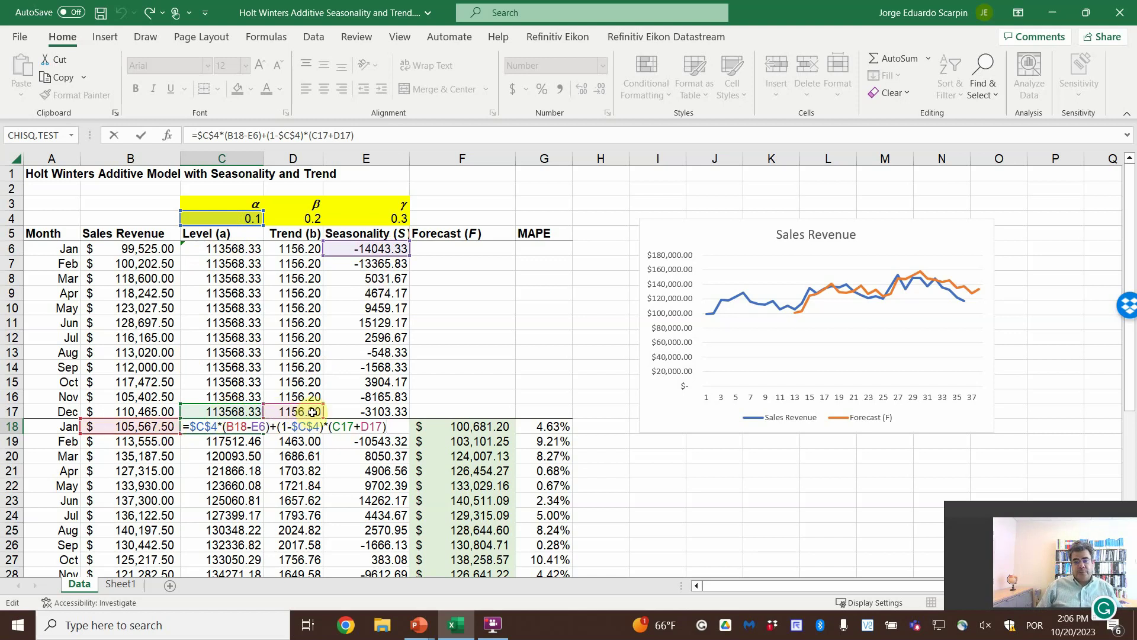
key(alt+Tab)
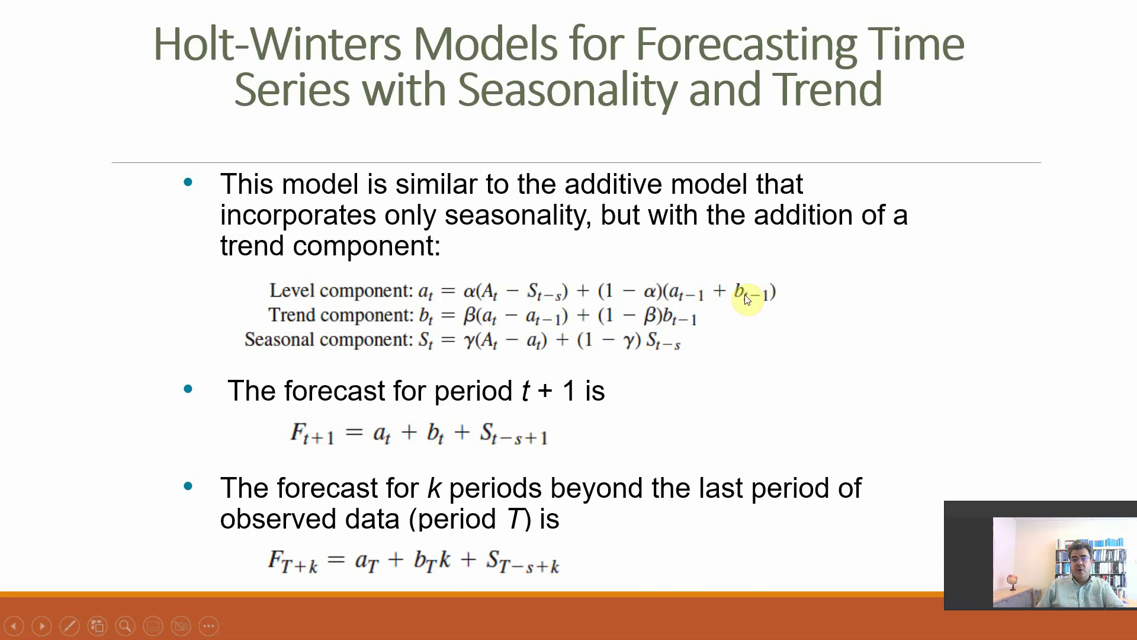
key(alt+Tab)
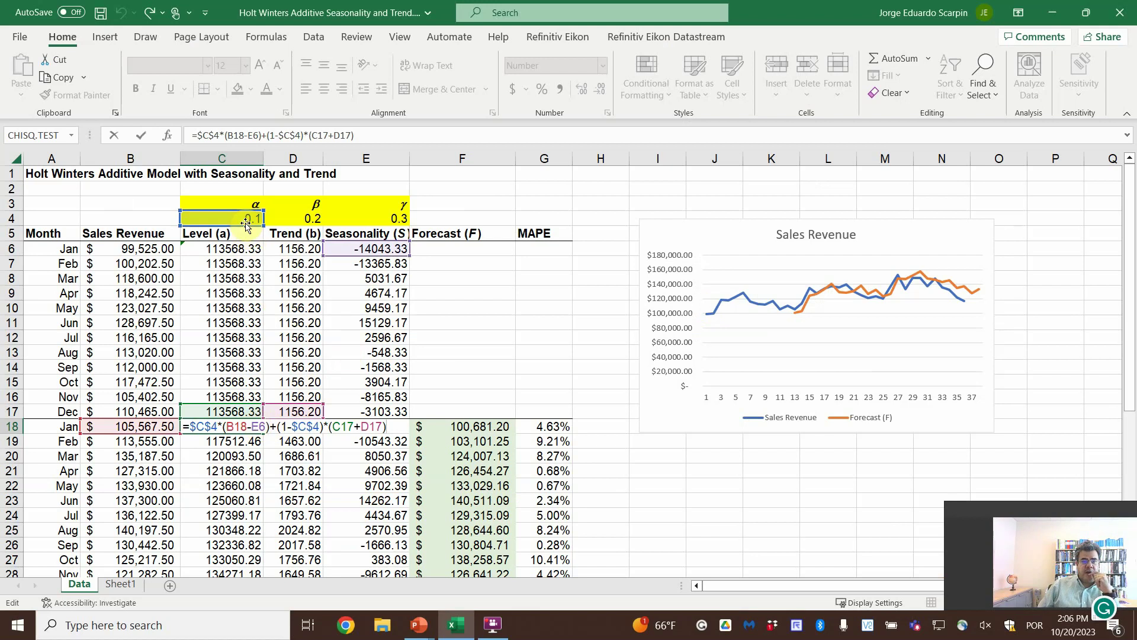
key(Return)
scroll(246, 491, down, 4)
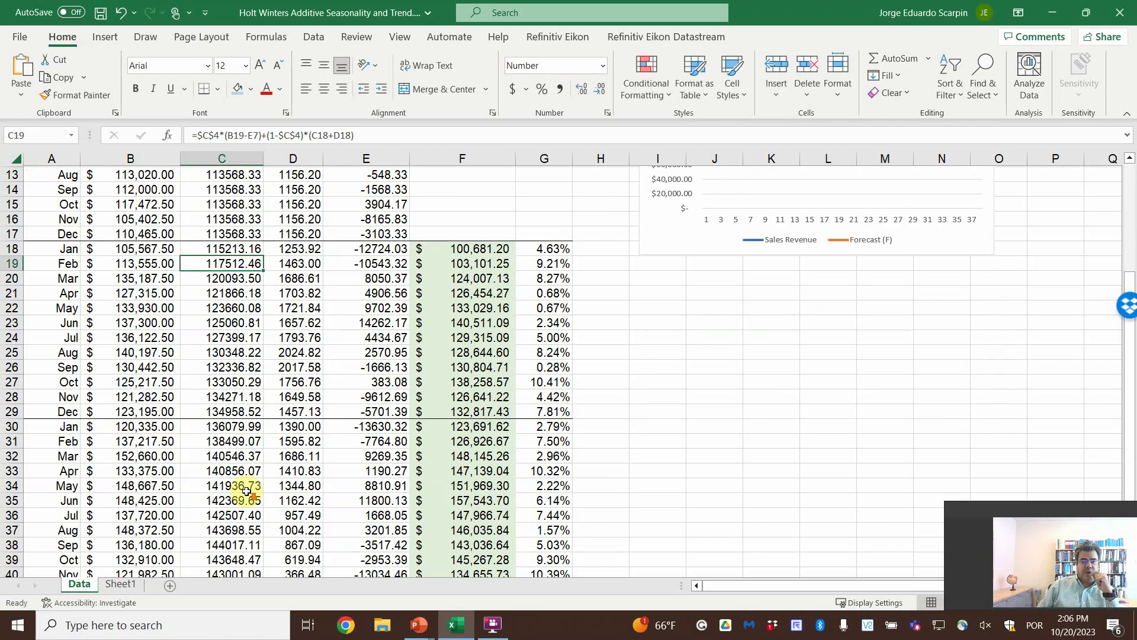
scroll(246, 490, down, 2)
scroll(246, 490, up, 6)
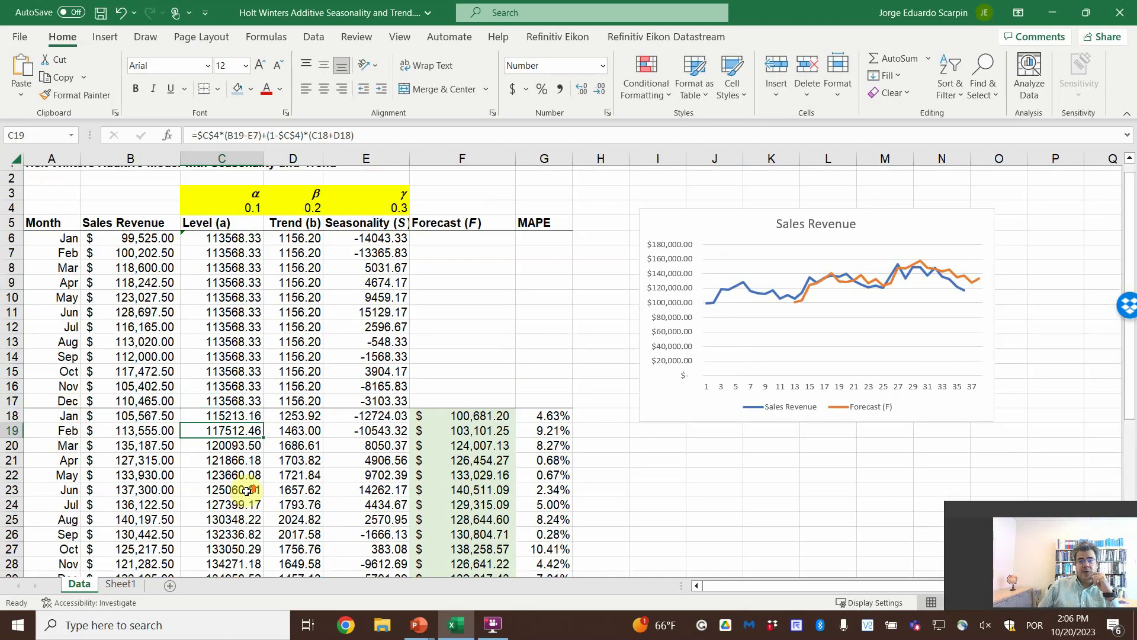
scroll(246, 490, up, 1)
- Trace the cell references of the trend formula in D18 and look through the rest of the Trend column
click(303, 422)
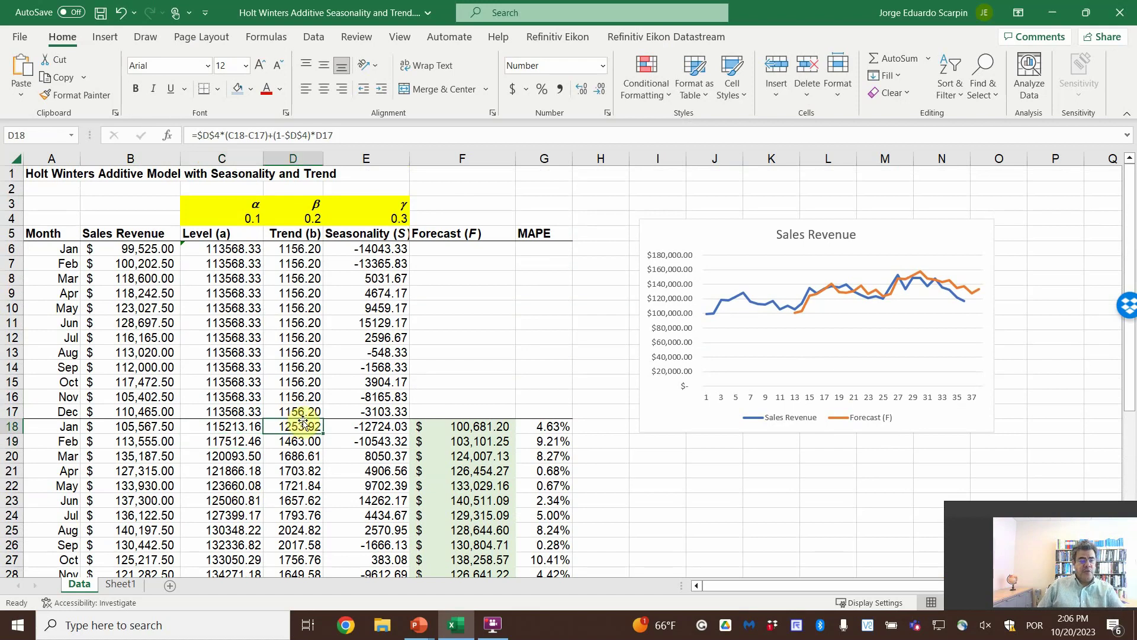
double_click(303, 422)
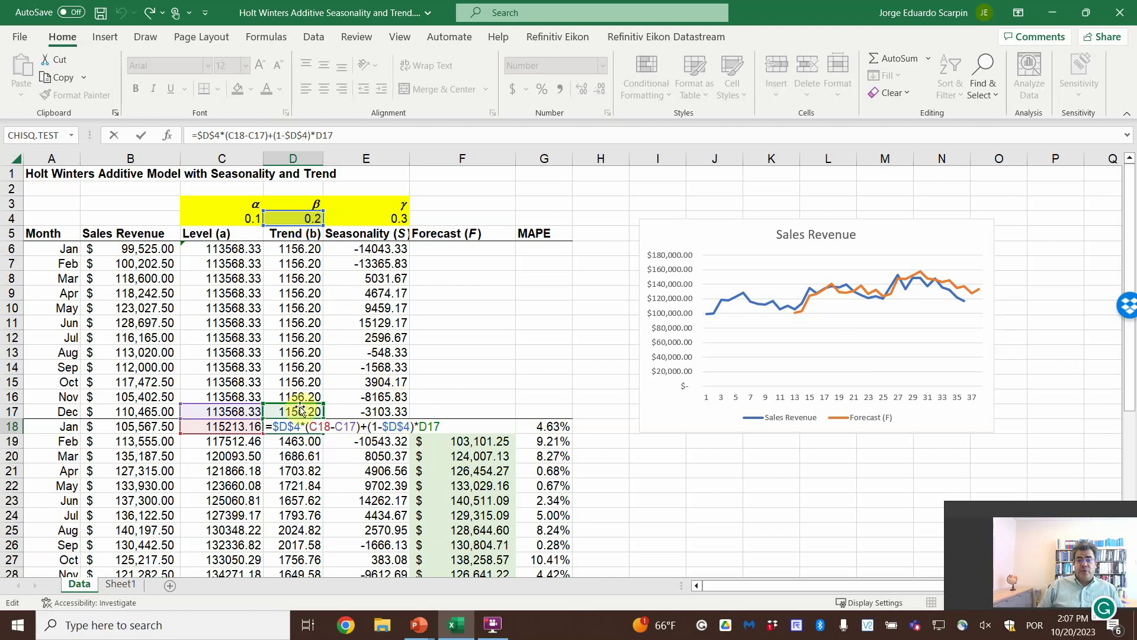
key(Return)
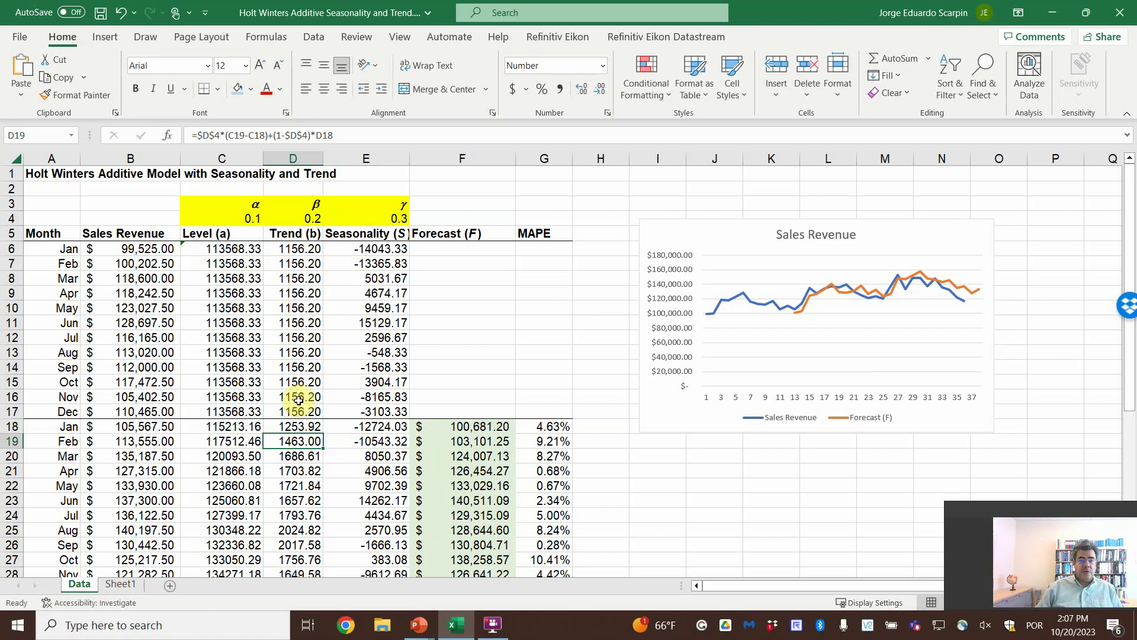
scroll(293, 426, down, 5)
scroll(296, 434, down, 2)
scroll(299, 439, up, 7)
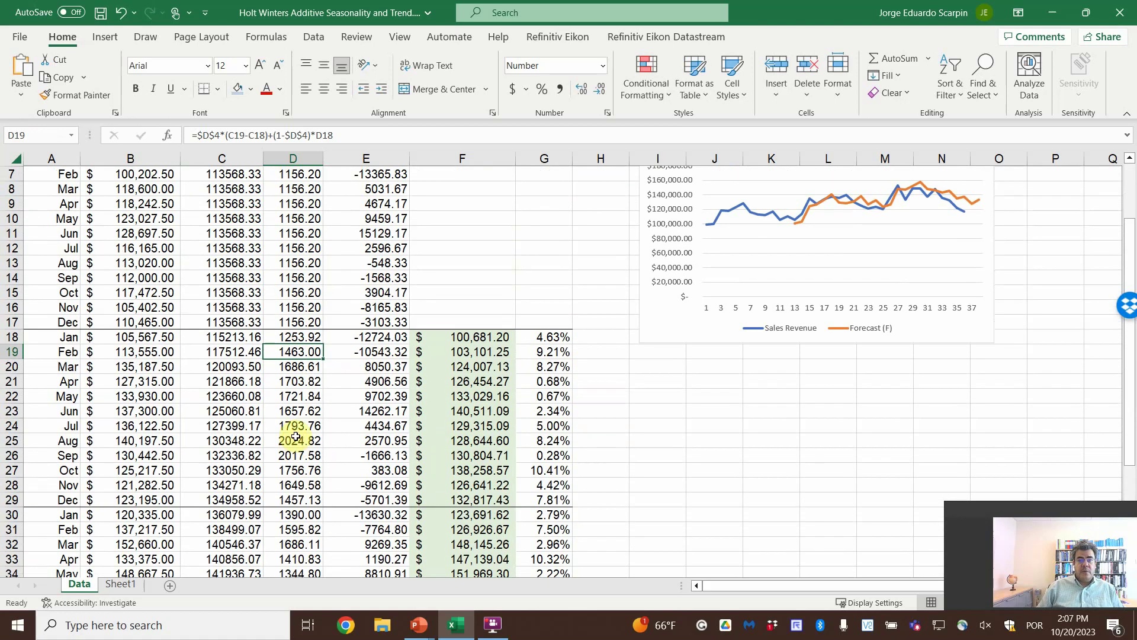
- Trace the cell references of the seasonality formula in E18 and the forecast formula in F18
double_click(362, 422)
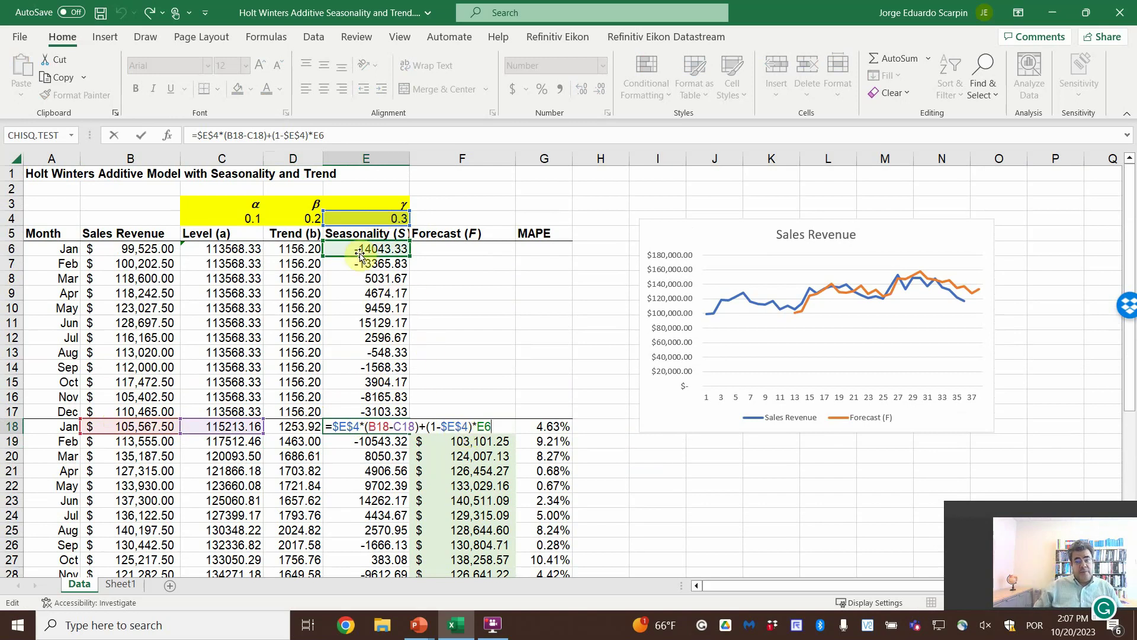
key(Return)
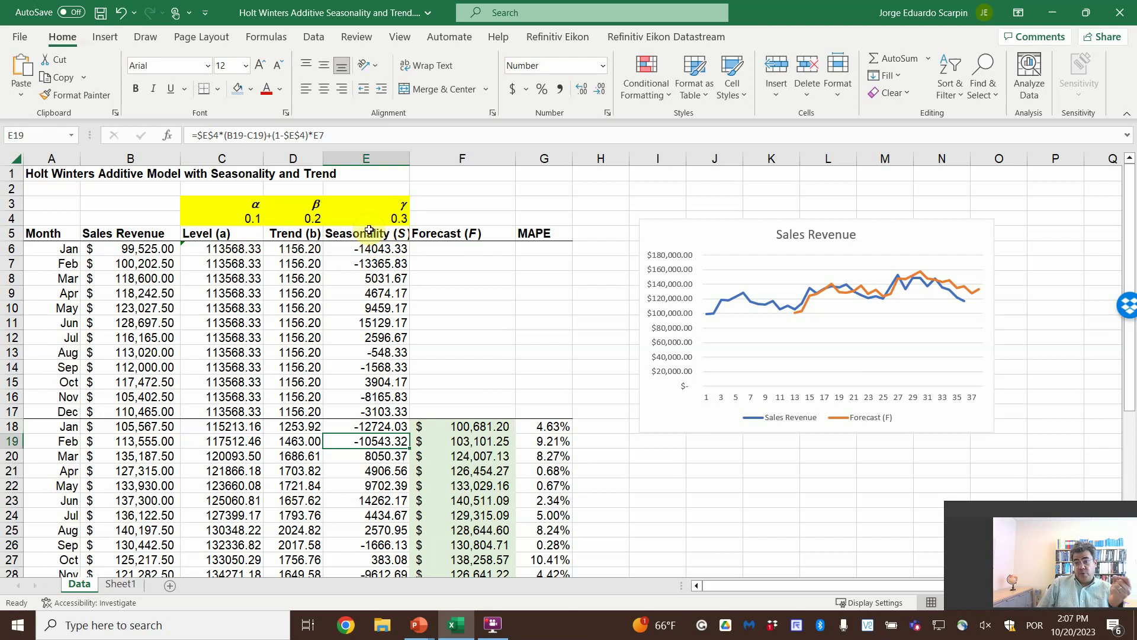
click(476, 425)
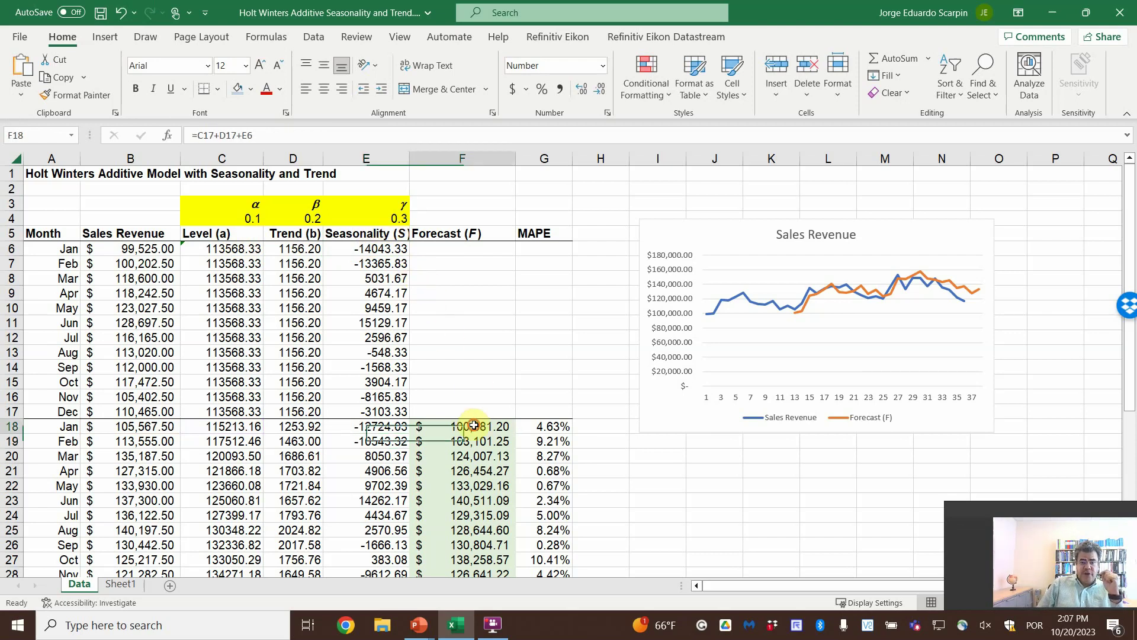
double_click(484, 422)
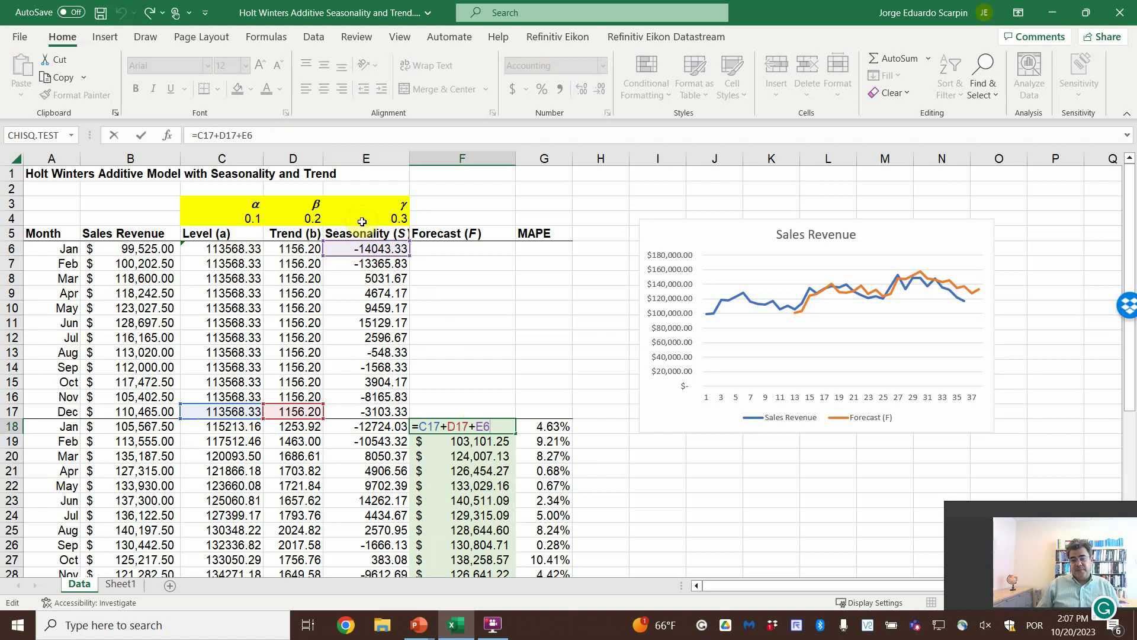
key(Return)
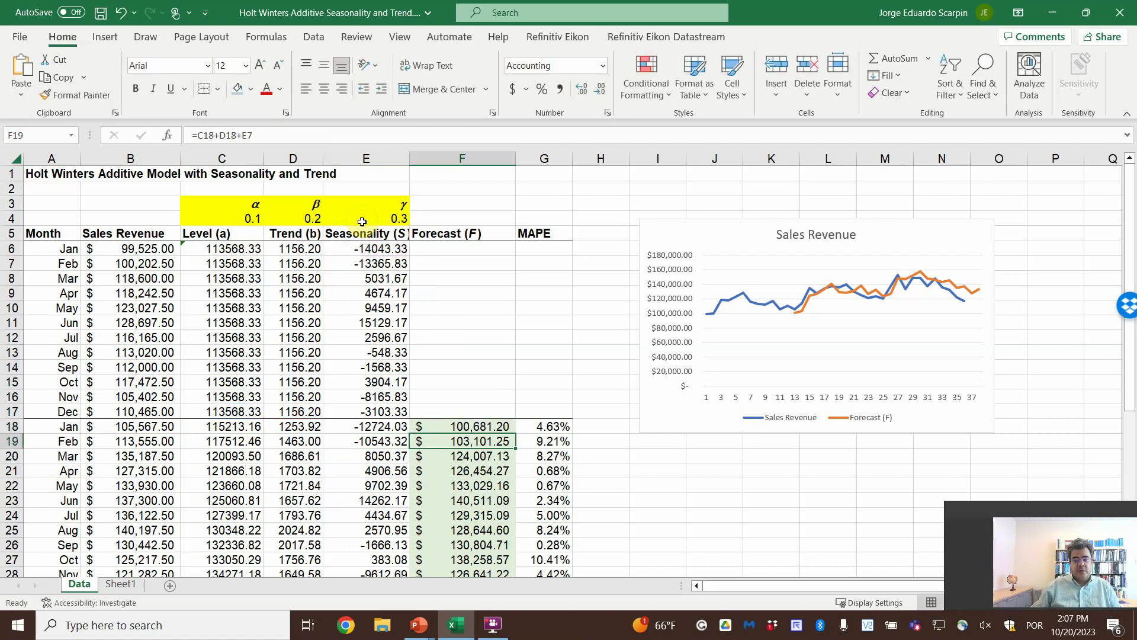
- Compare the forecast in F18 and the row 17 and 18 data it relates to with the forecast equations on the PowerPoint slide
key(alt+Tab)
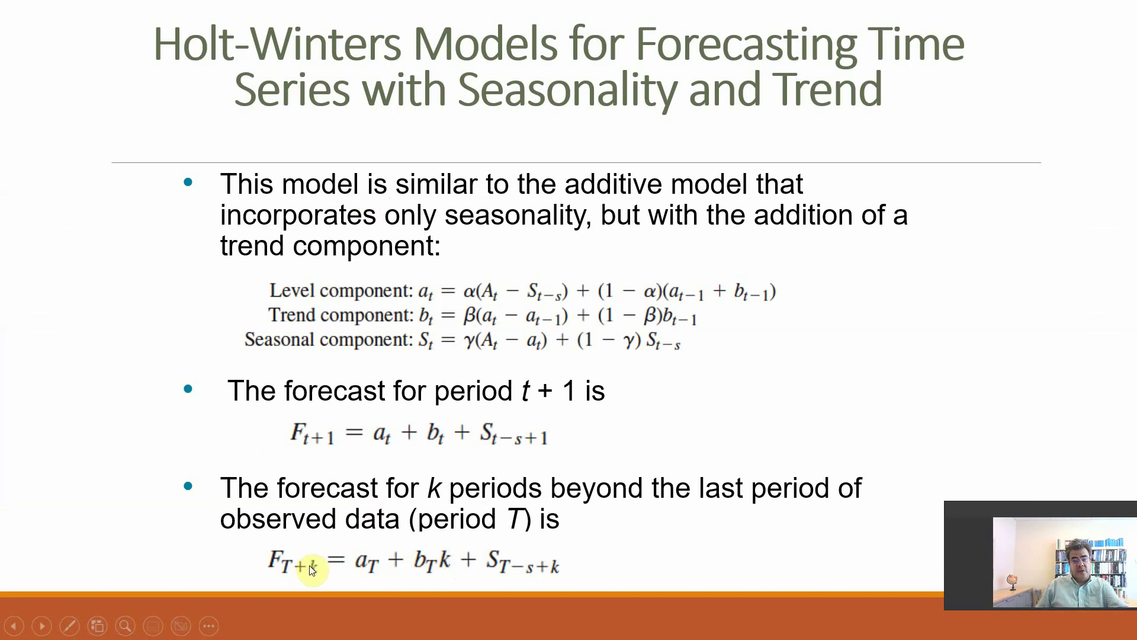
key(alt+Tab)
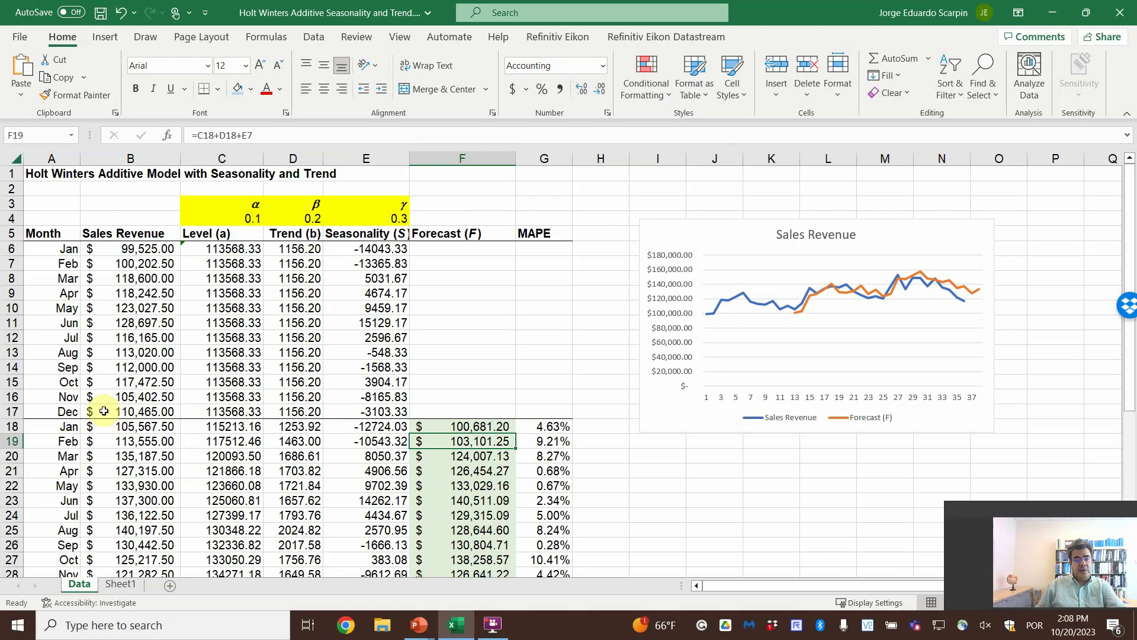
drag(72, 411, 363, 411)
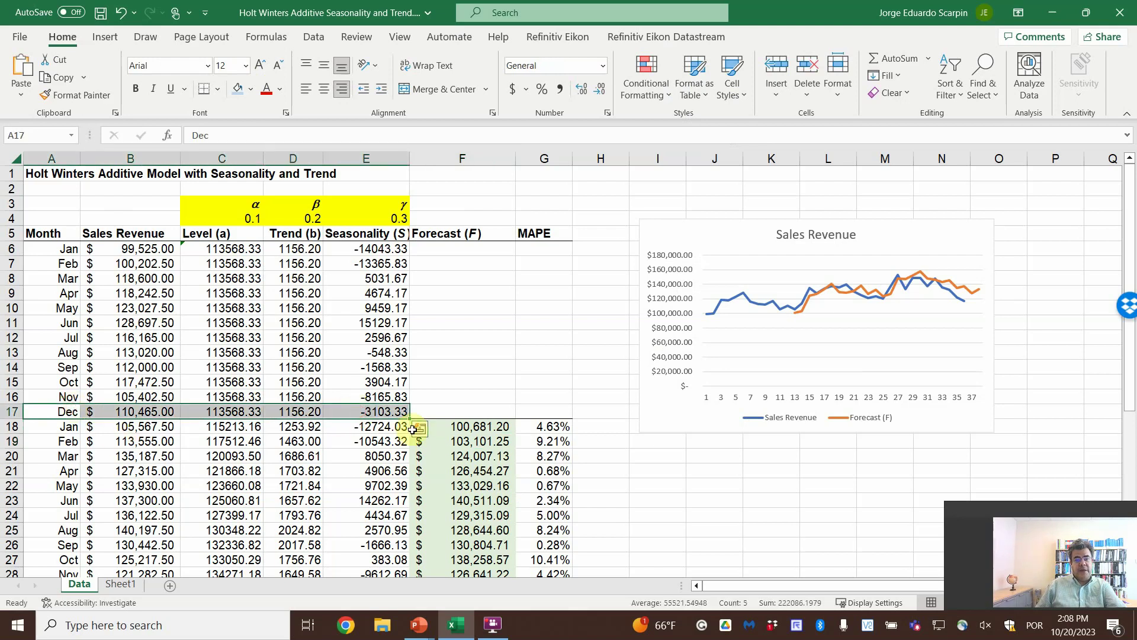
click(468, 425)
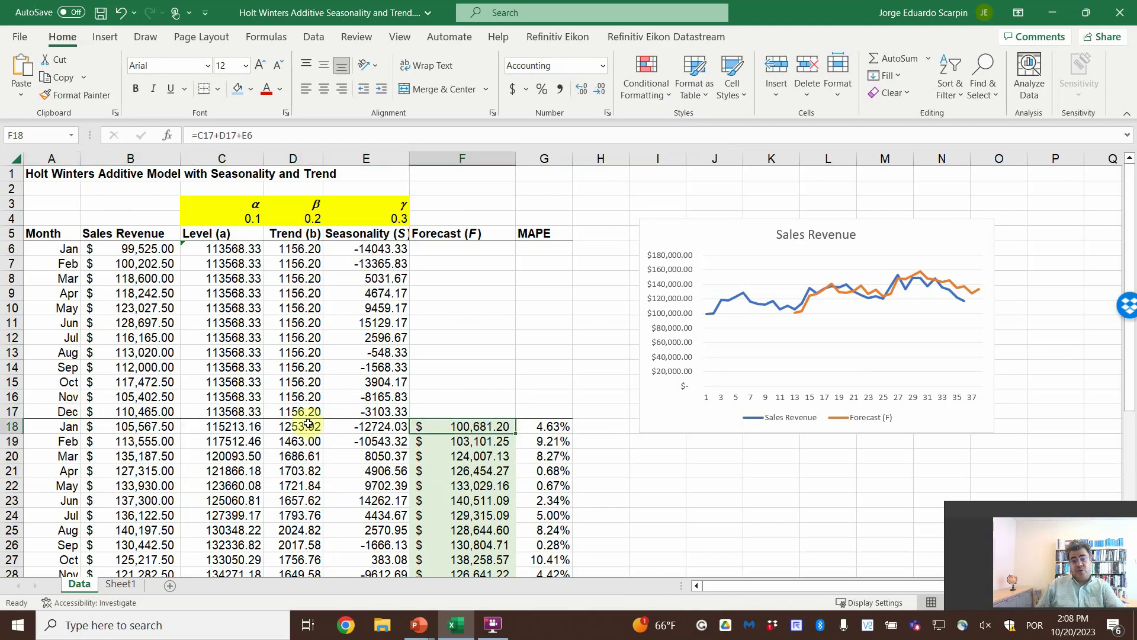
drag(141, 426, 462, 418)
click(463, 426)
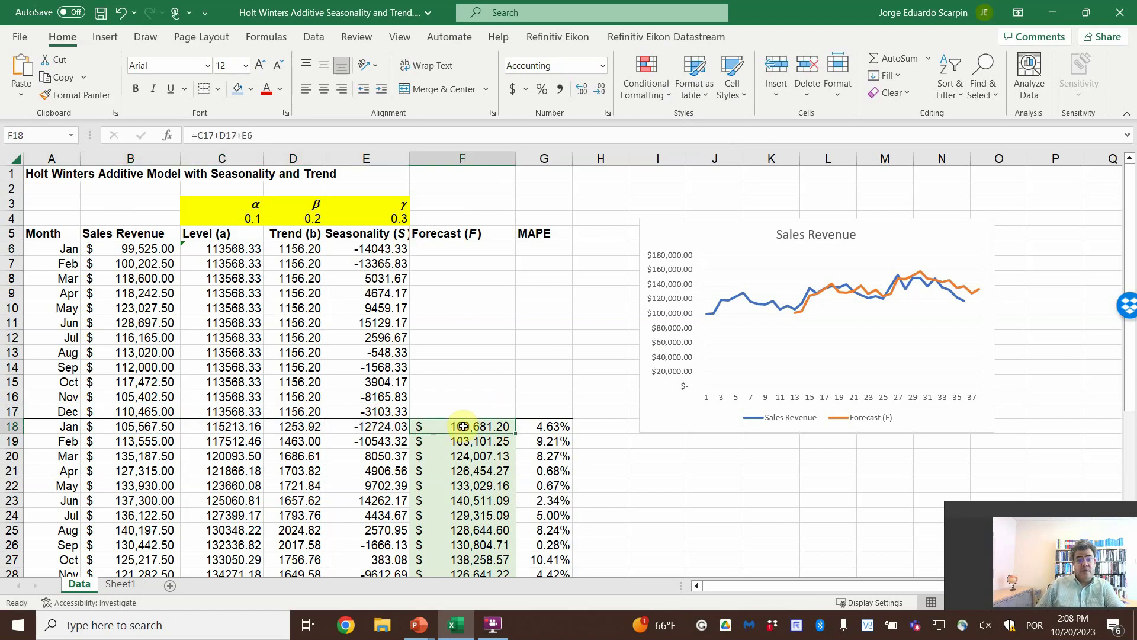
key(alt+Tab)
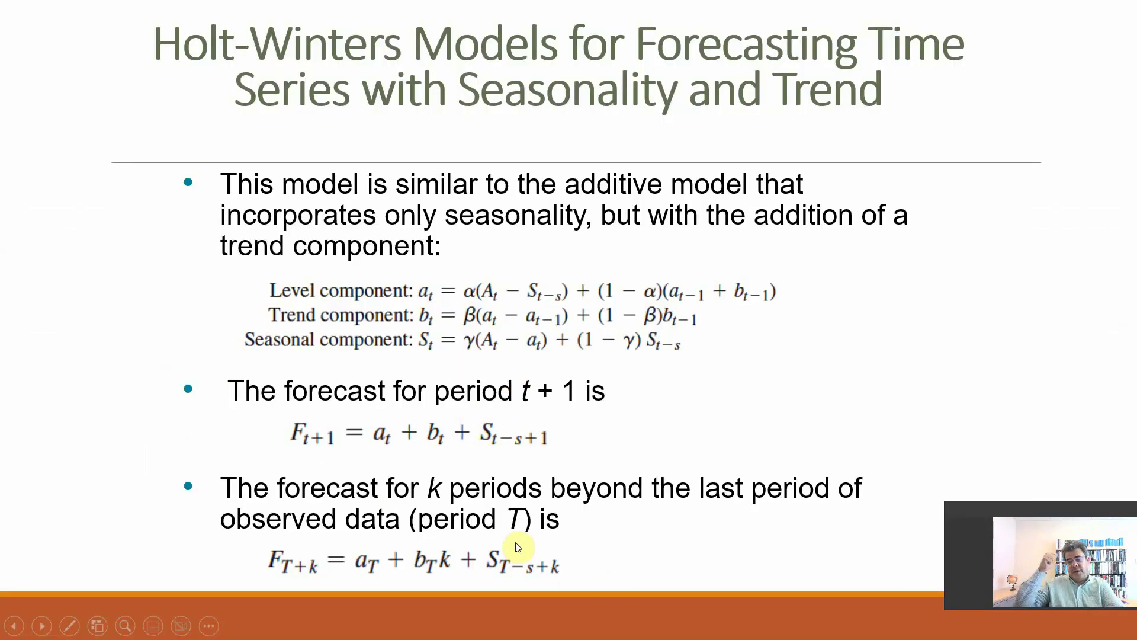
key(alt+Tab)
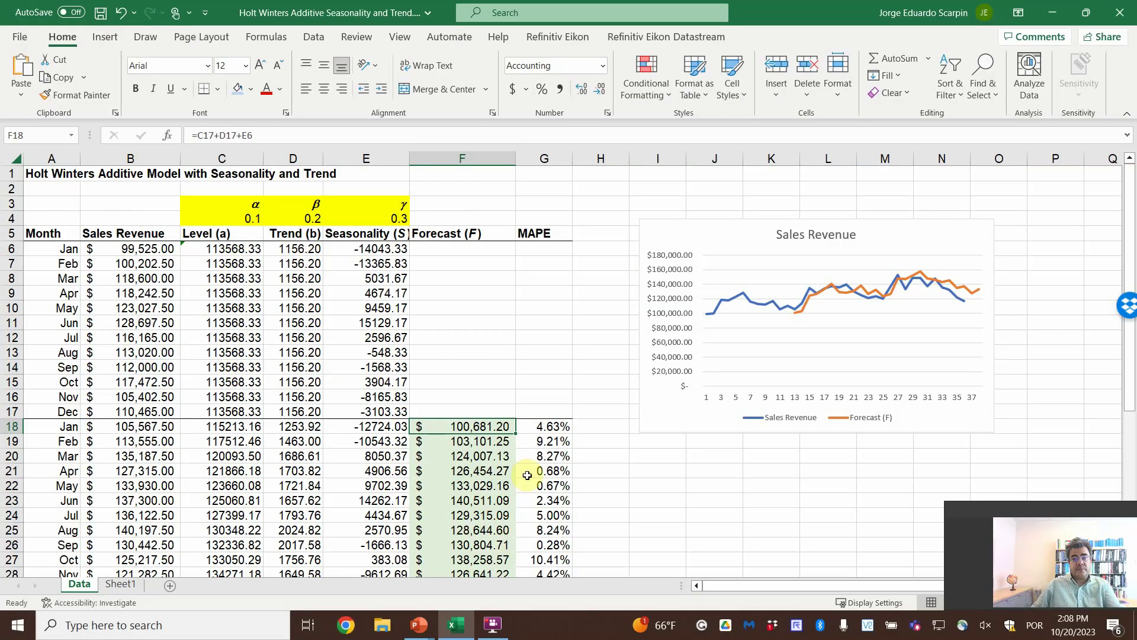
- Trace the cell references of the MAPE formula in G18, leaving the formula as it is
click(560, 426)
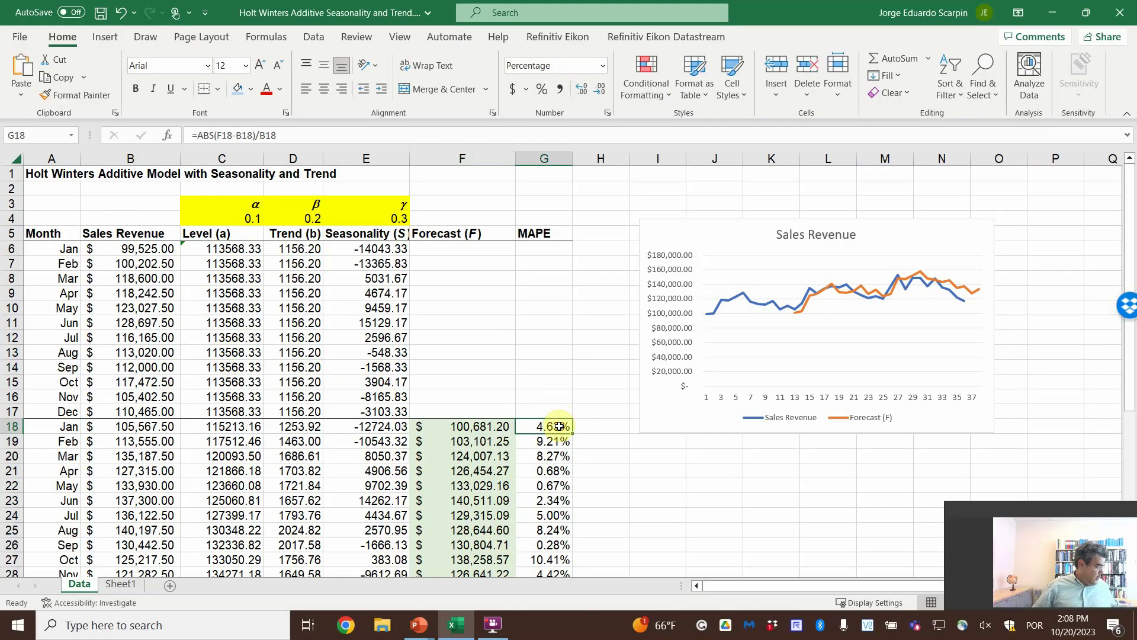
key(F2)
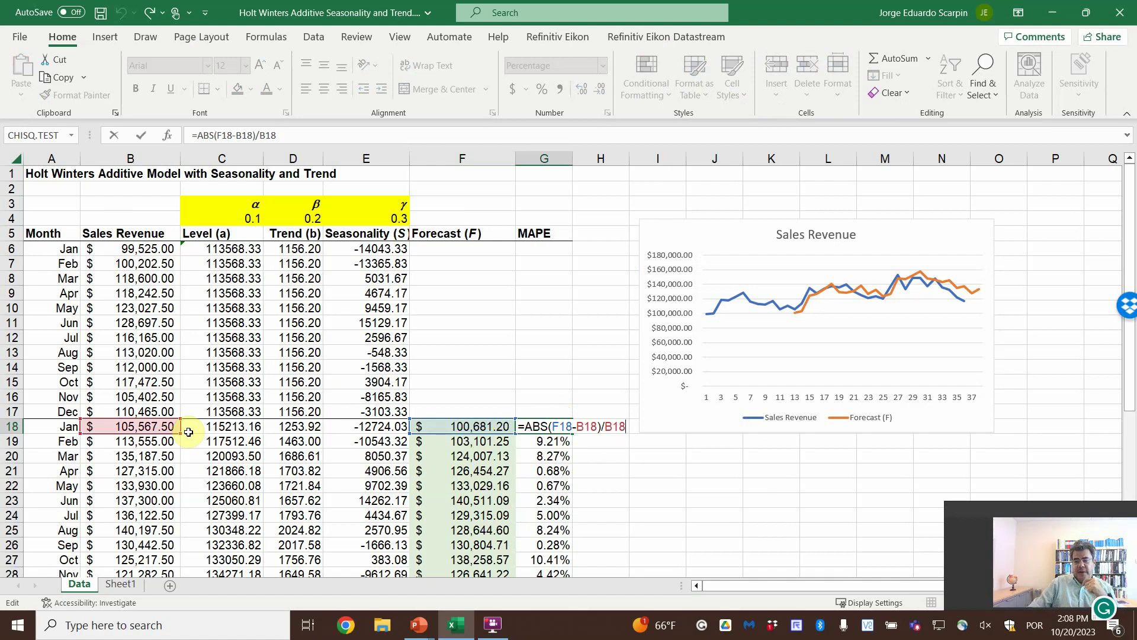
key(Return)
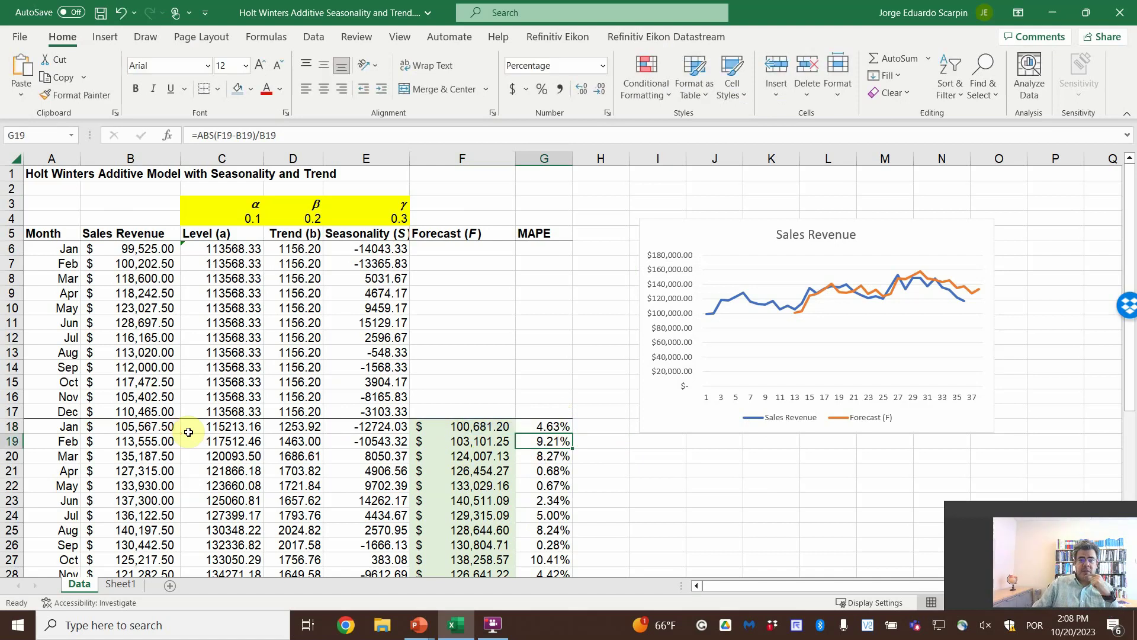
- Review the alpha, beta and gamma smoothing constants in C4:E4 and the average MAPE formula in G45
click(240, 219)
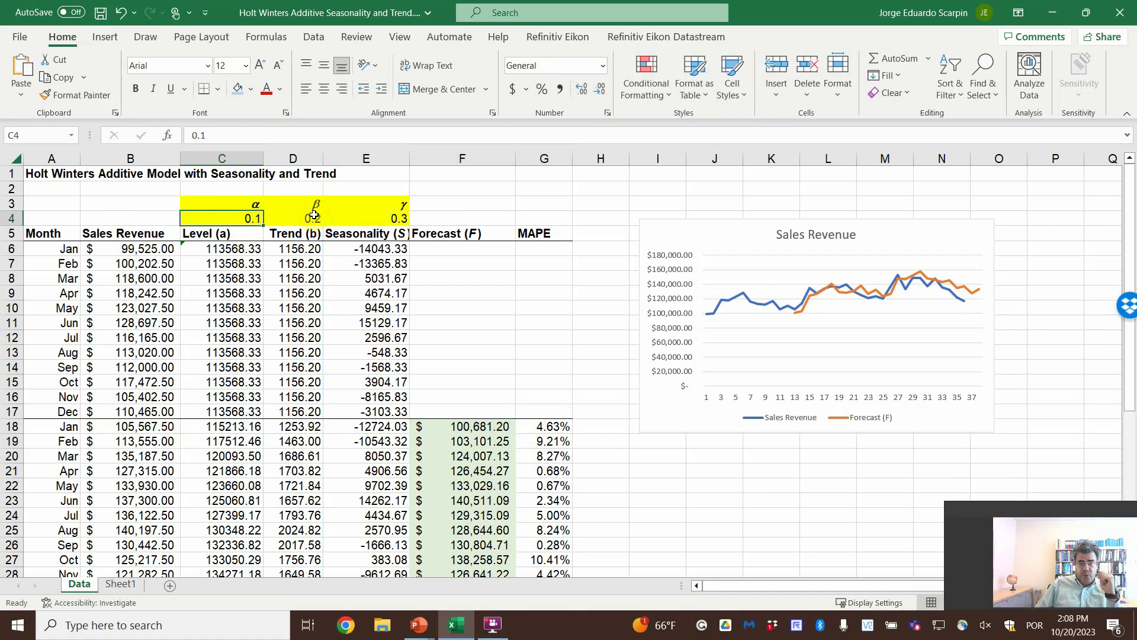
click(317, 215)
click(335, 218)
scroll(554, 412, down, 3)
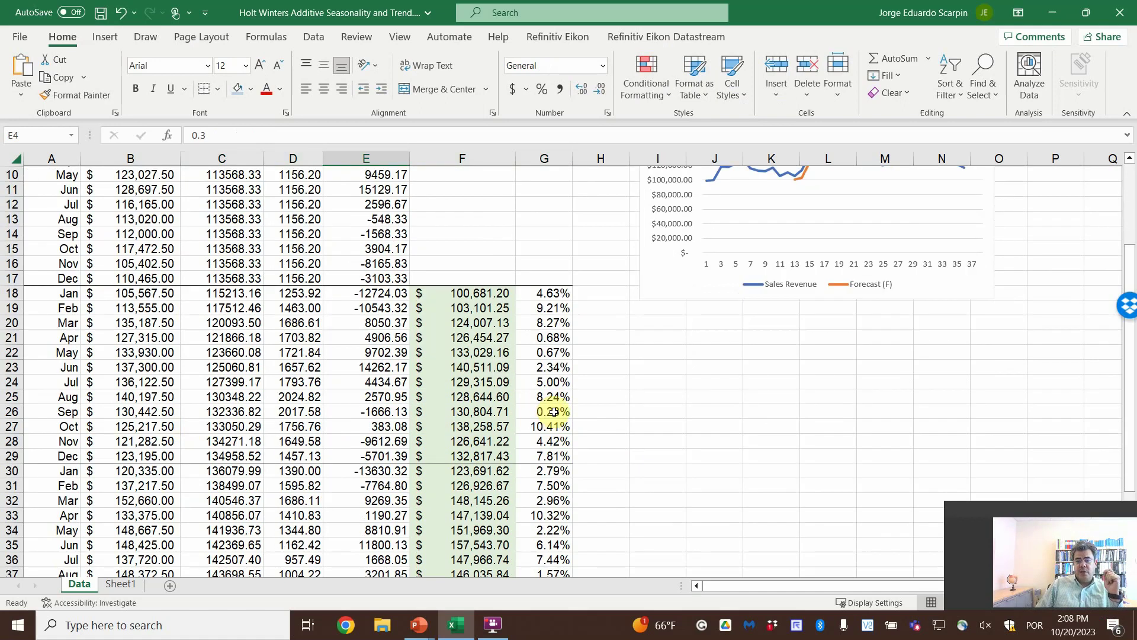
scroll(554, 412, down, 4)
click(547, 519)
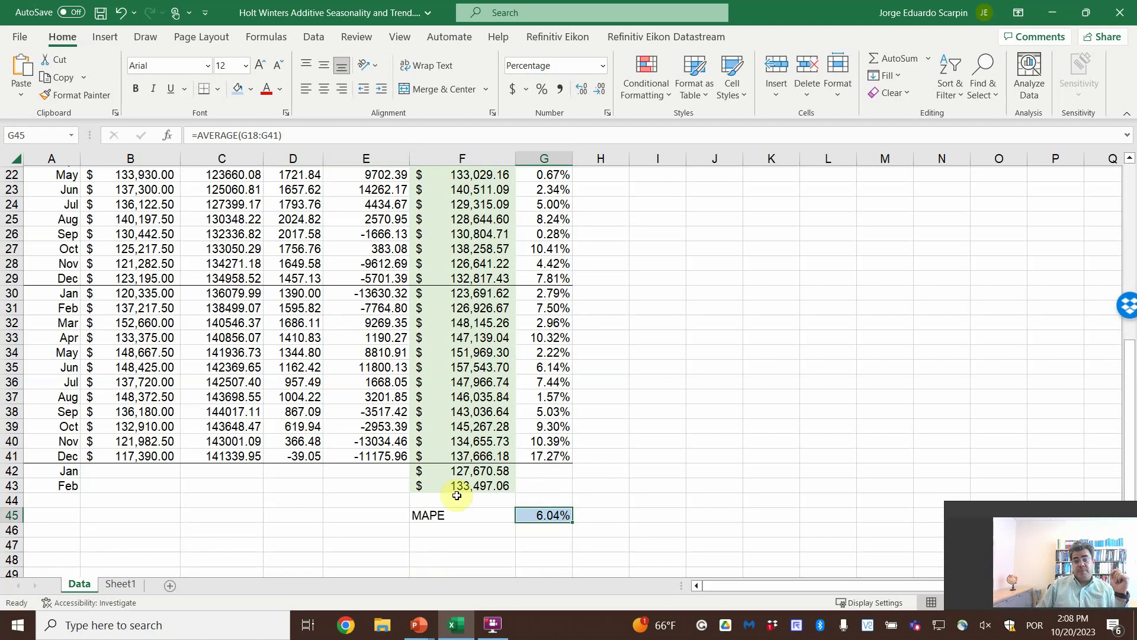
- Trace the cell references of the January and February forecast formulas in F42 and F43, leaving both formulas as they are
click(454, 473)
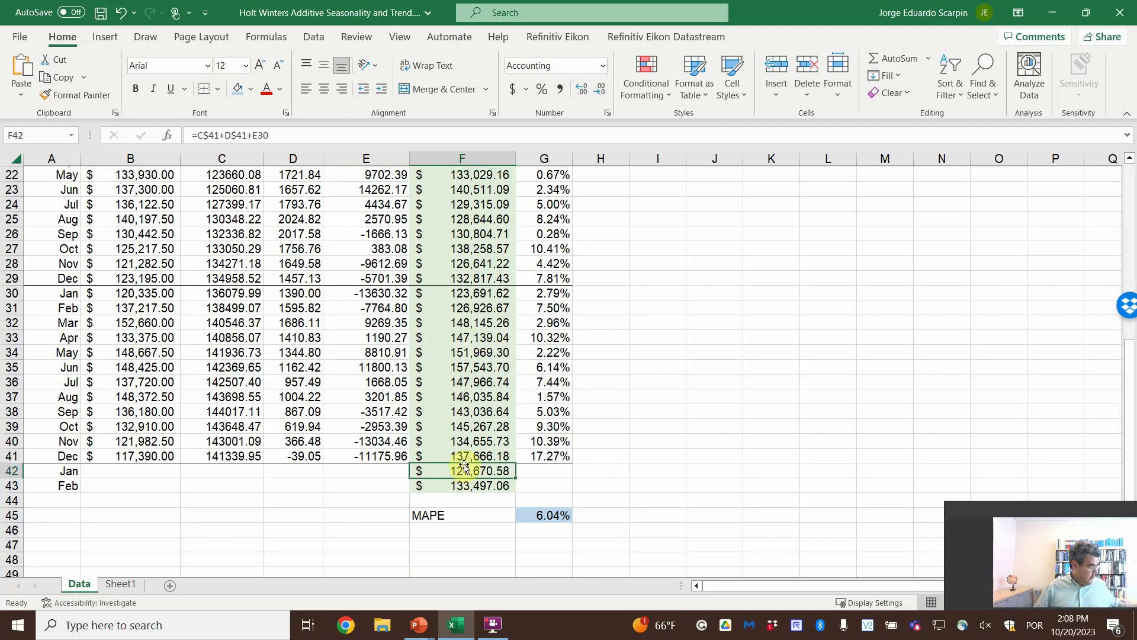
double_click(465, 473)
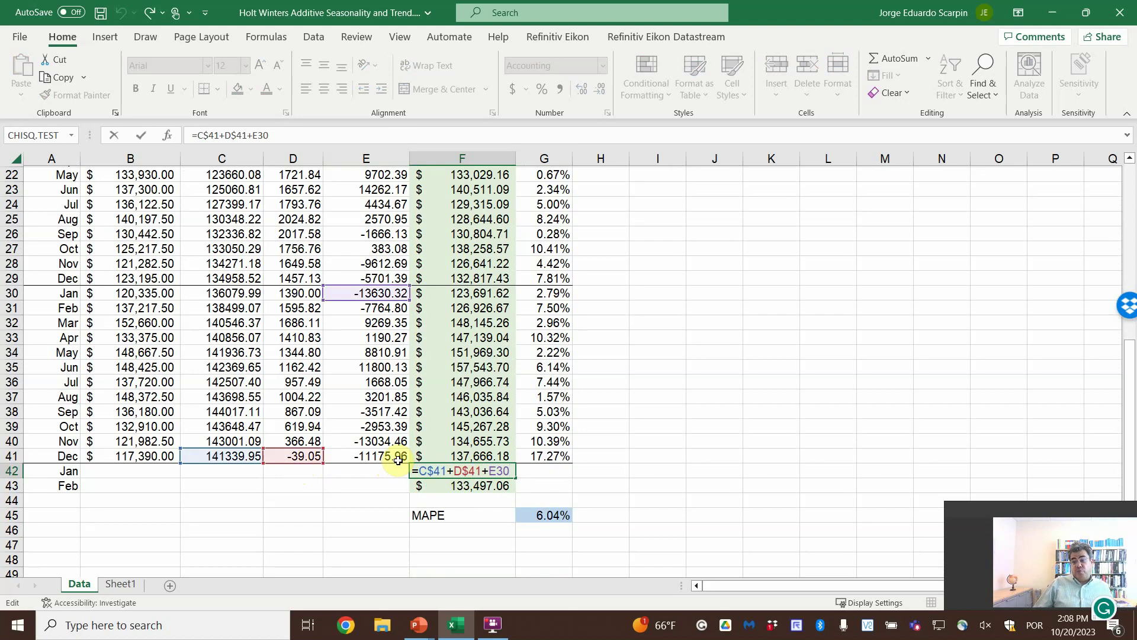
key(Return)
key(F2)
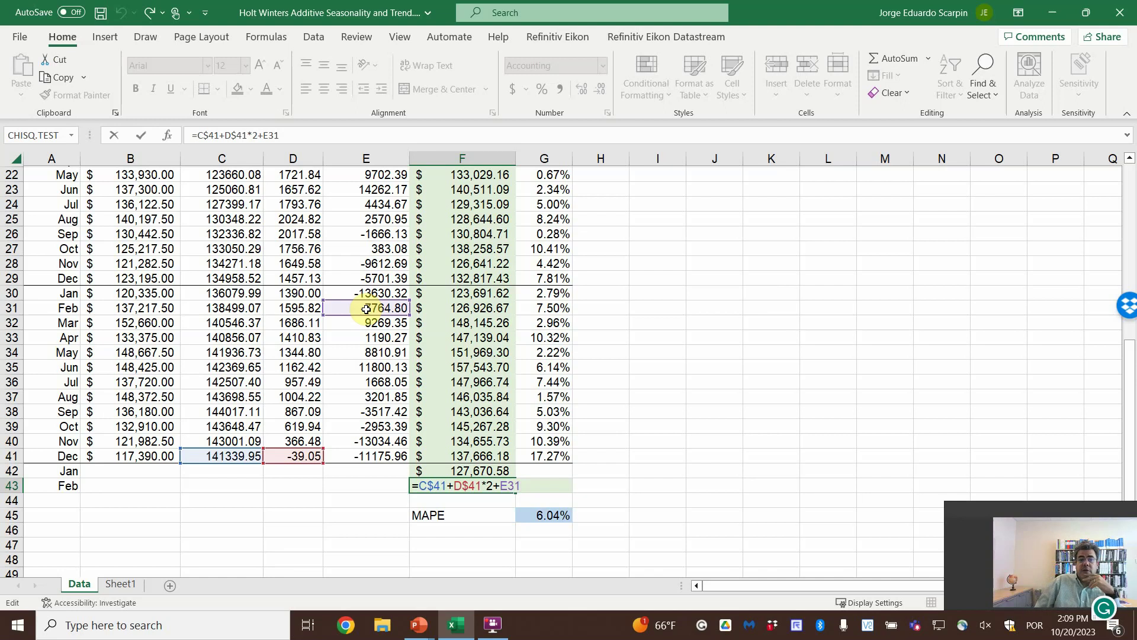
key(Return)
- Revisit the smoothing constants in row 4 and record 6.04 in G47 as a comparison value below the MAPE
scroll(425, 310, up, 4)
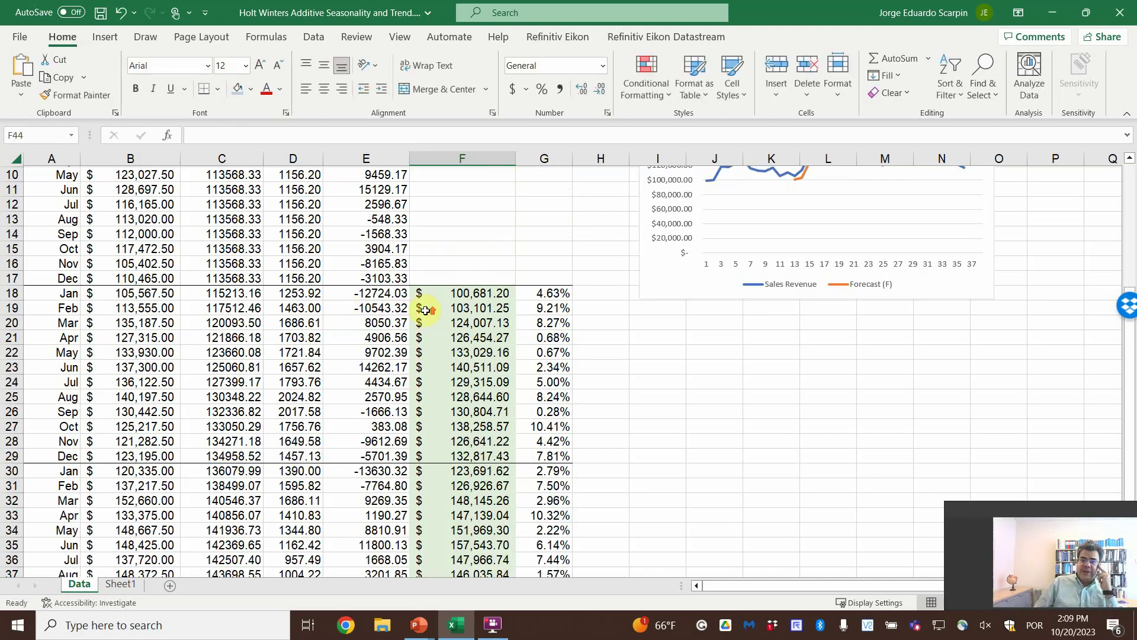
scroll(407, 296, up, 3)
click(235, 217)
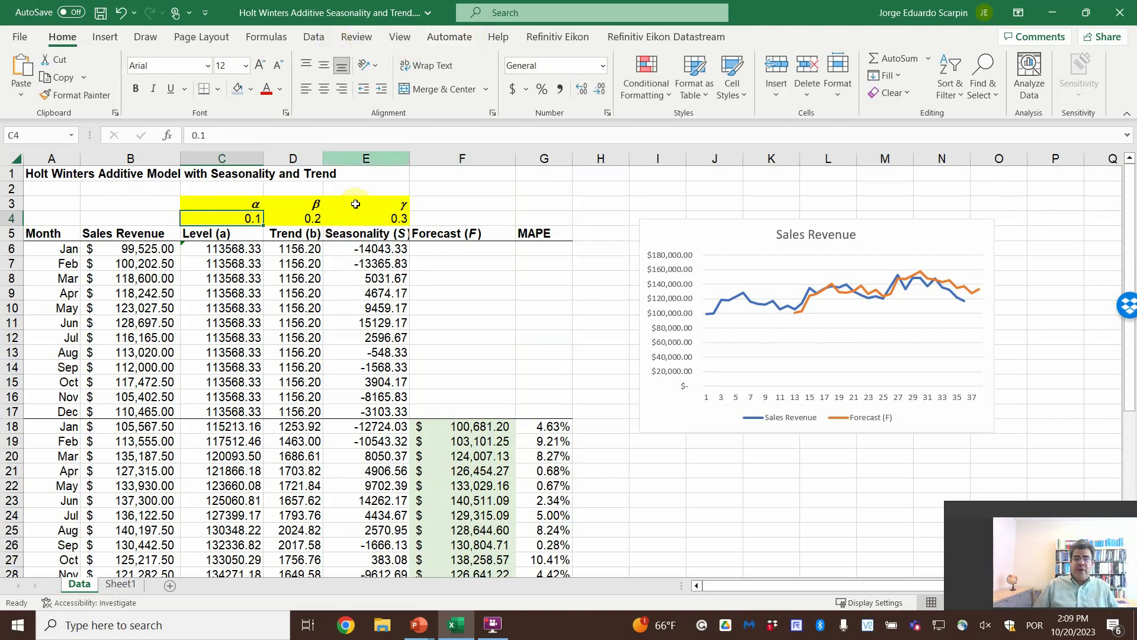
scroll(470, 386, down, 8)
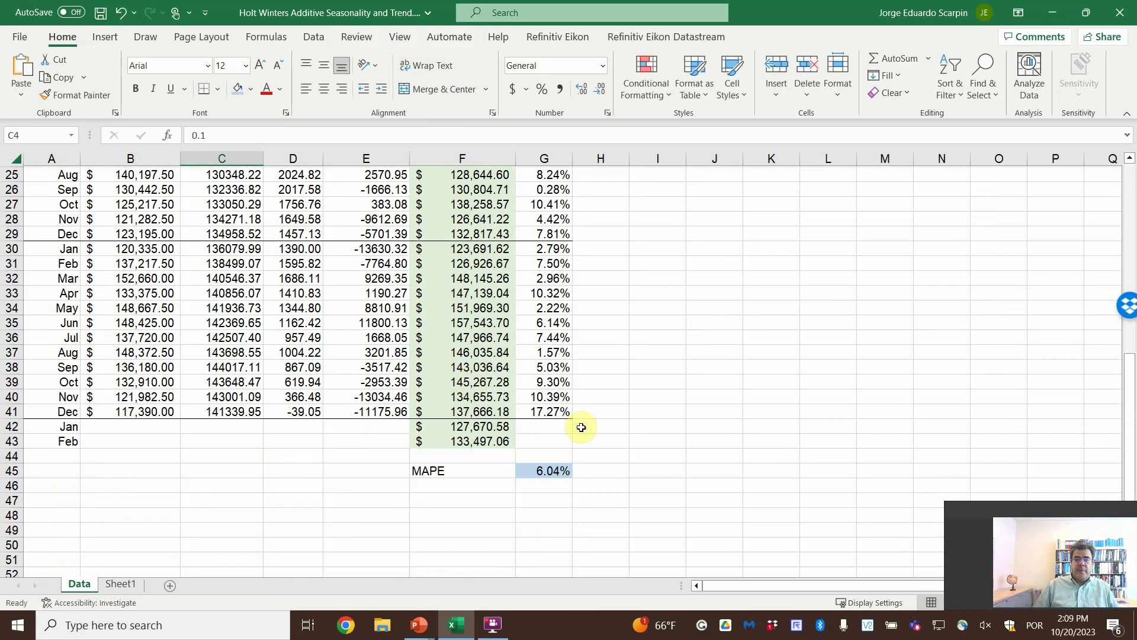
click(558, 499)
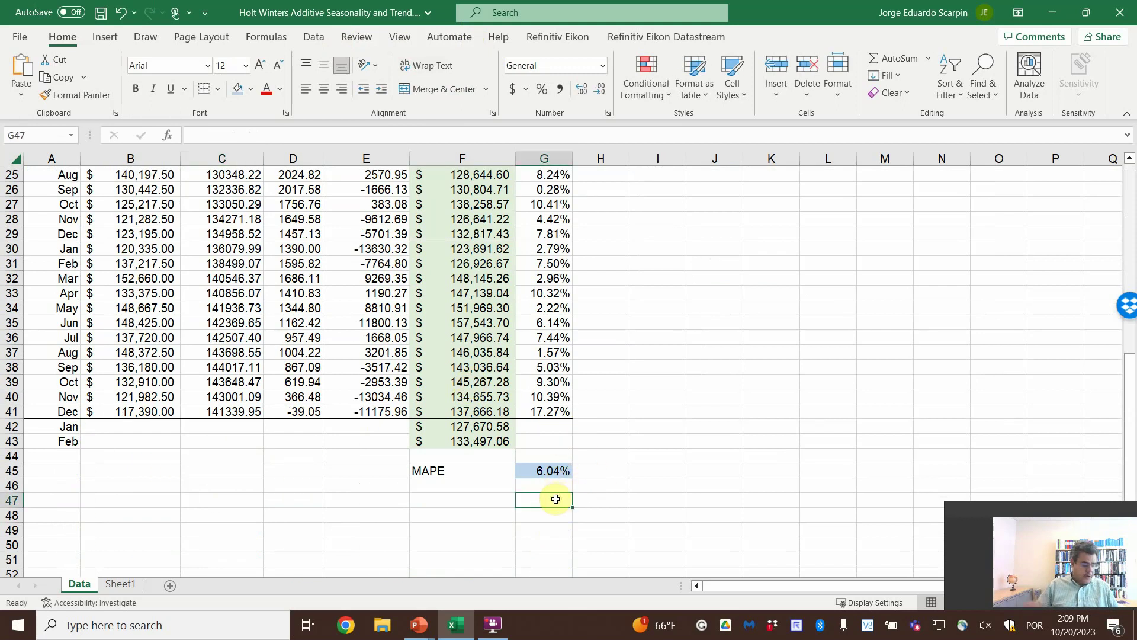
text(6.04)
key(Return)
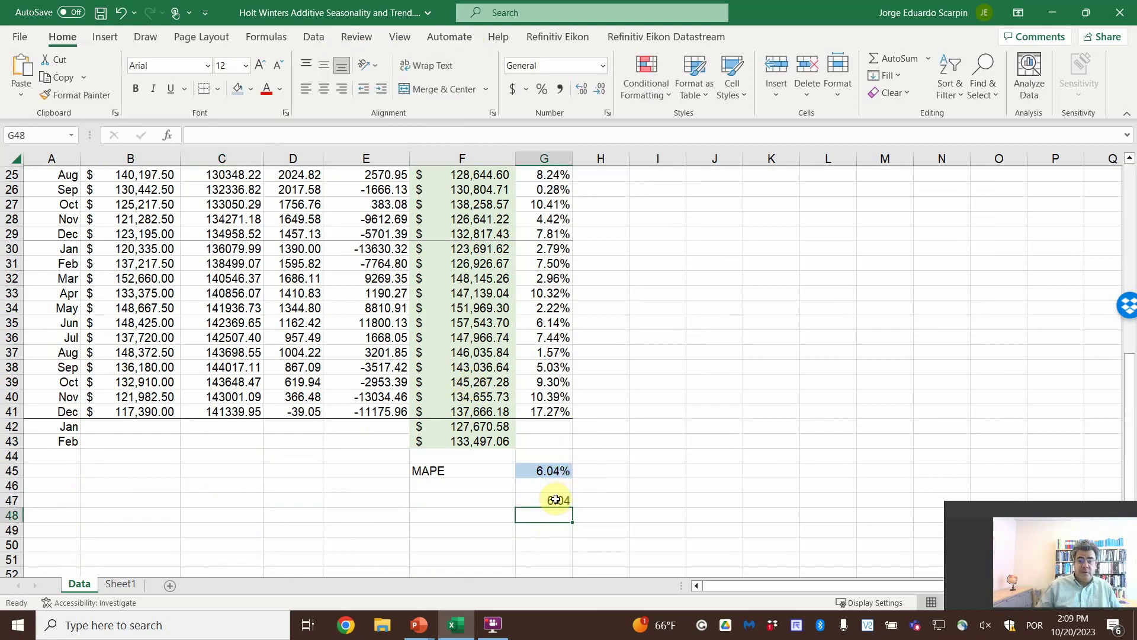
- Deactivate the Solver Add-in in the list of available Excel add-ins
scroll(626, 368, up, 7)
scroll(626, 369, up, 1)
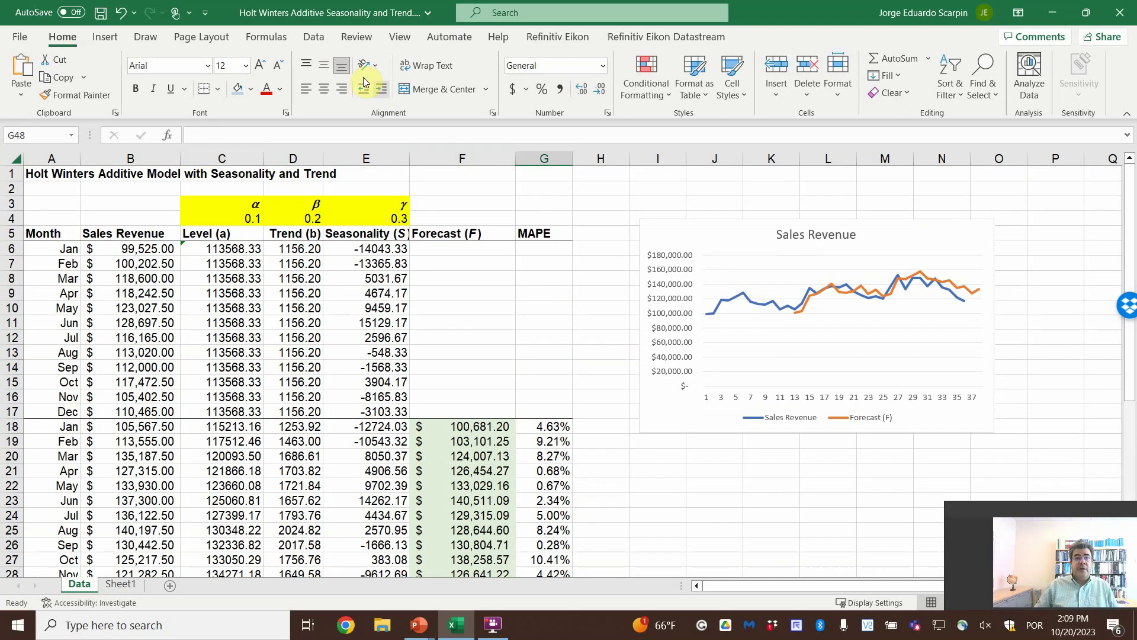
click(312, 37)
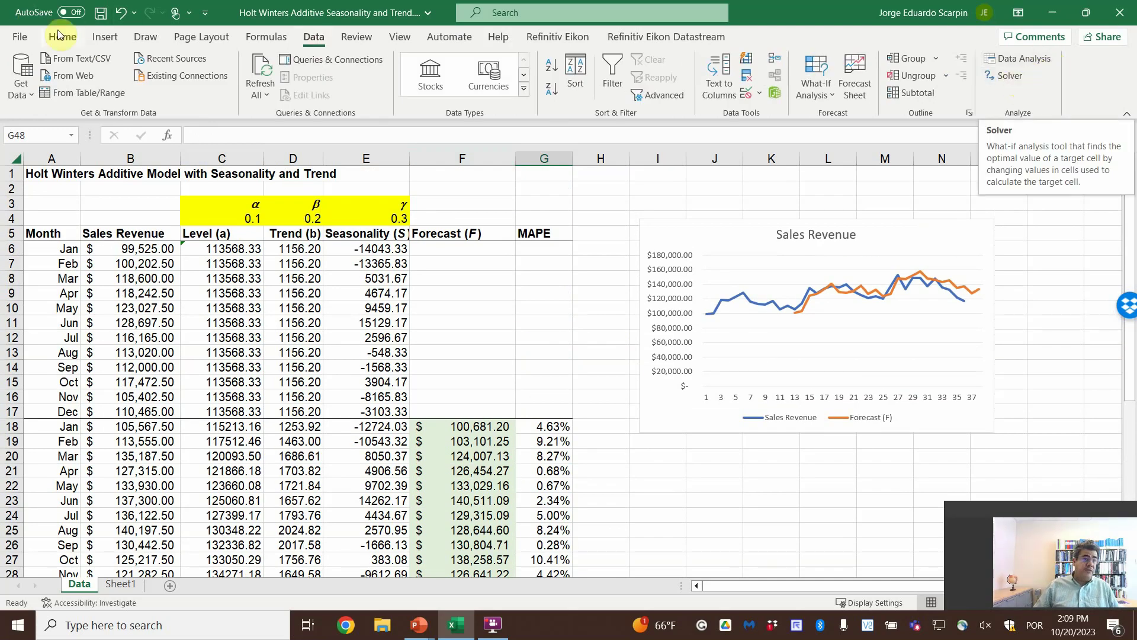
click(20, 35)
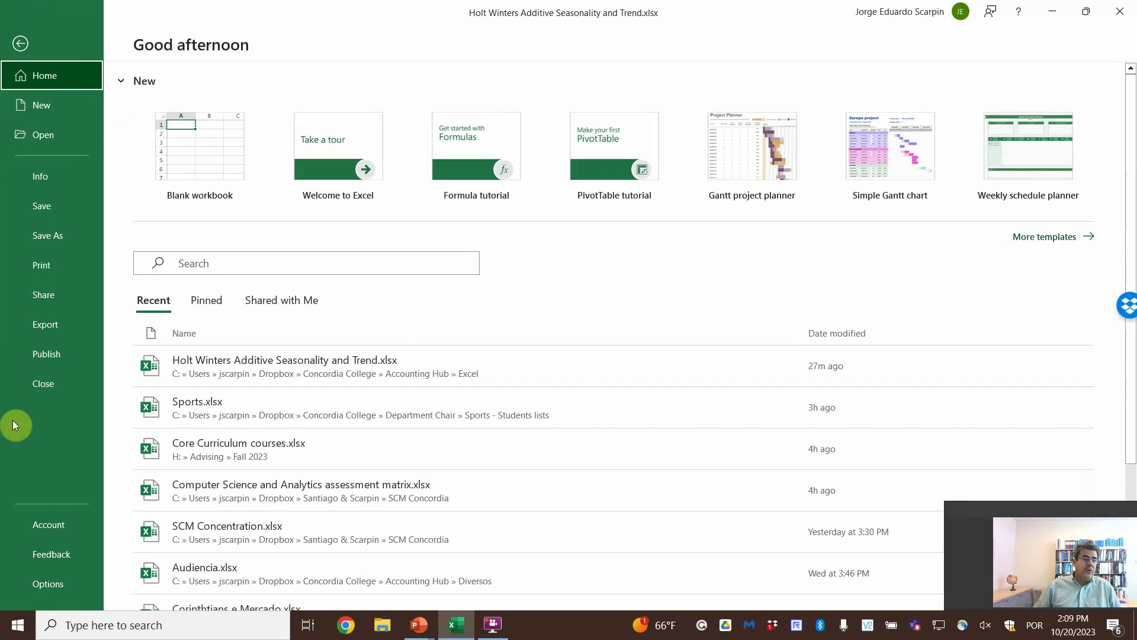
click(33, 579)
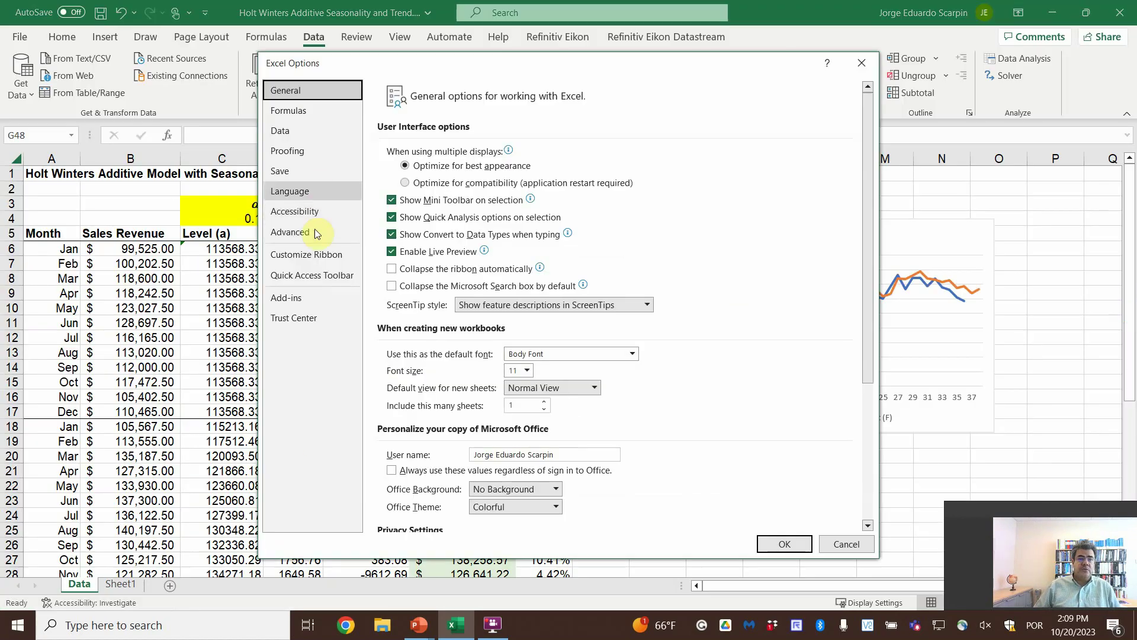
click(289, 298)
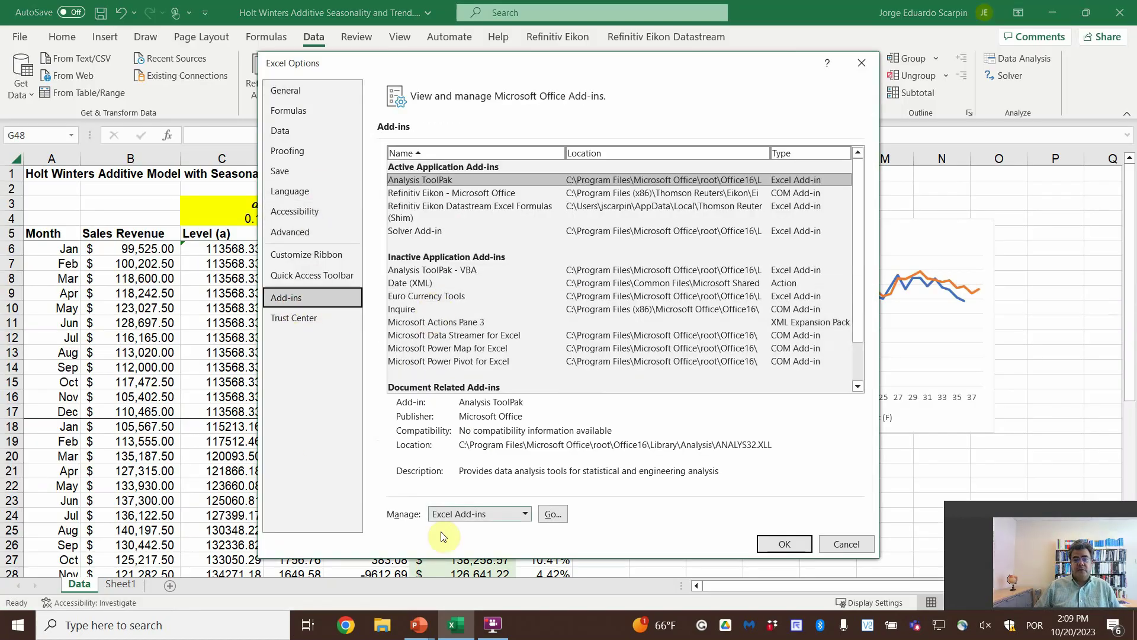
click(554, 514)
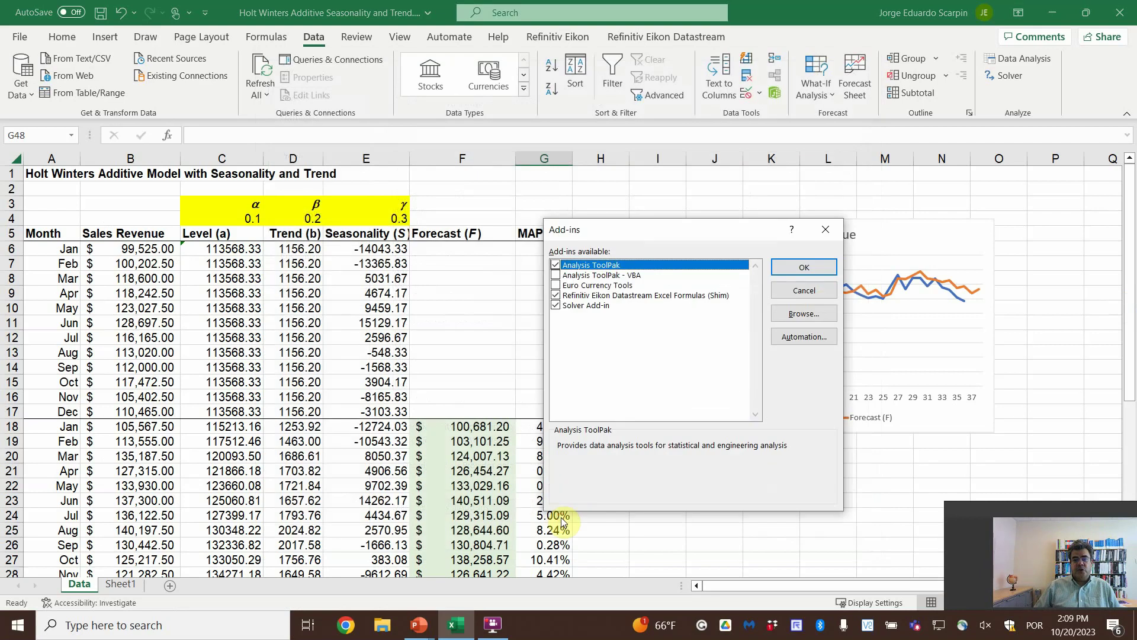
click(556, 305)
click(804, 267)
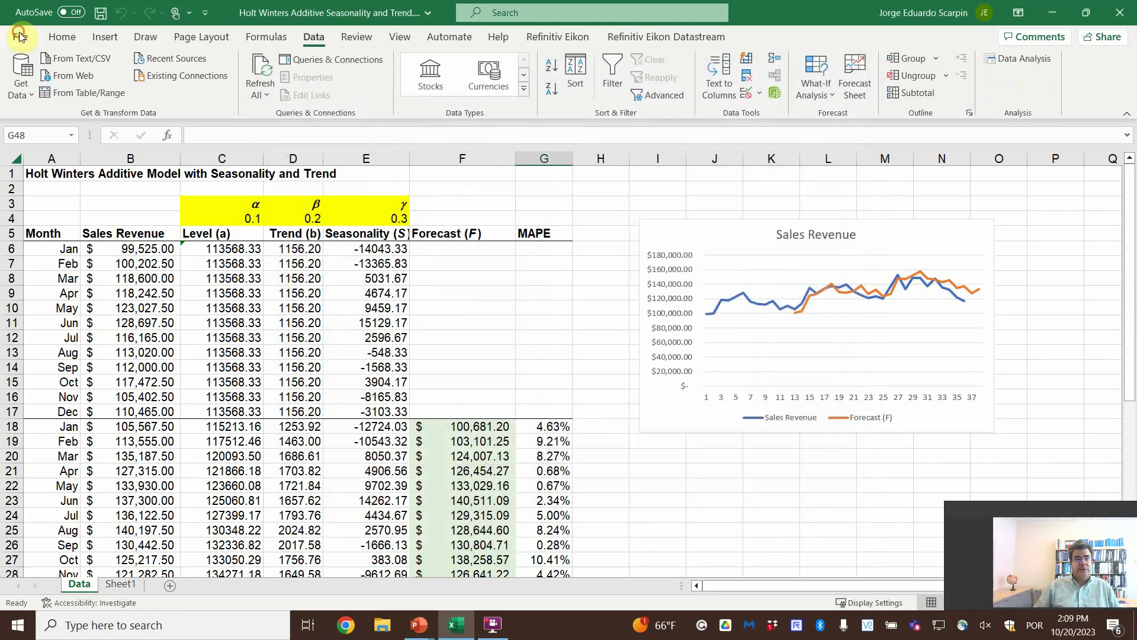
- Activate the Solver Add-in again in the Excel add-ins list
click(20, 37)
click(52, 586)
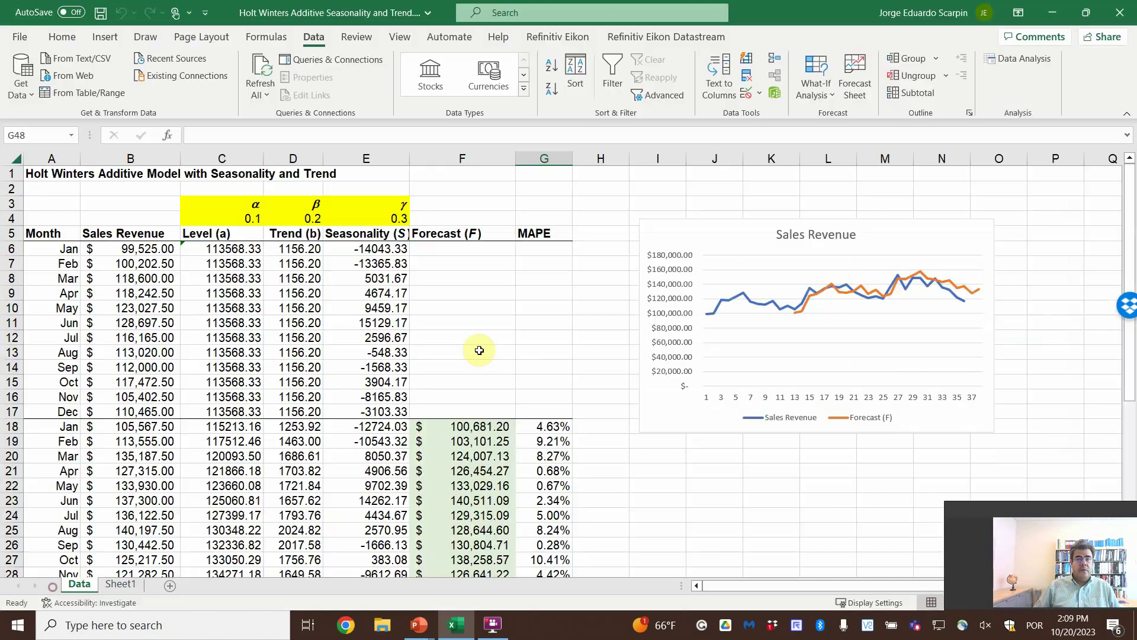
click(289, 298)
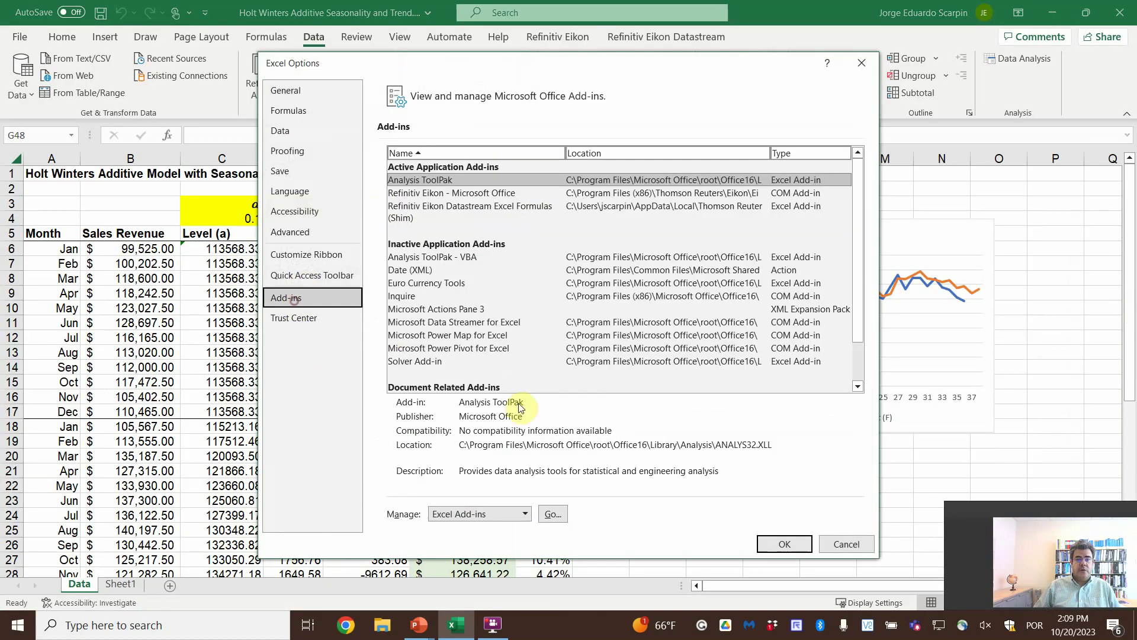
click(553, 513)
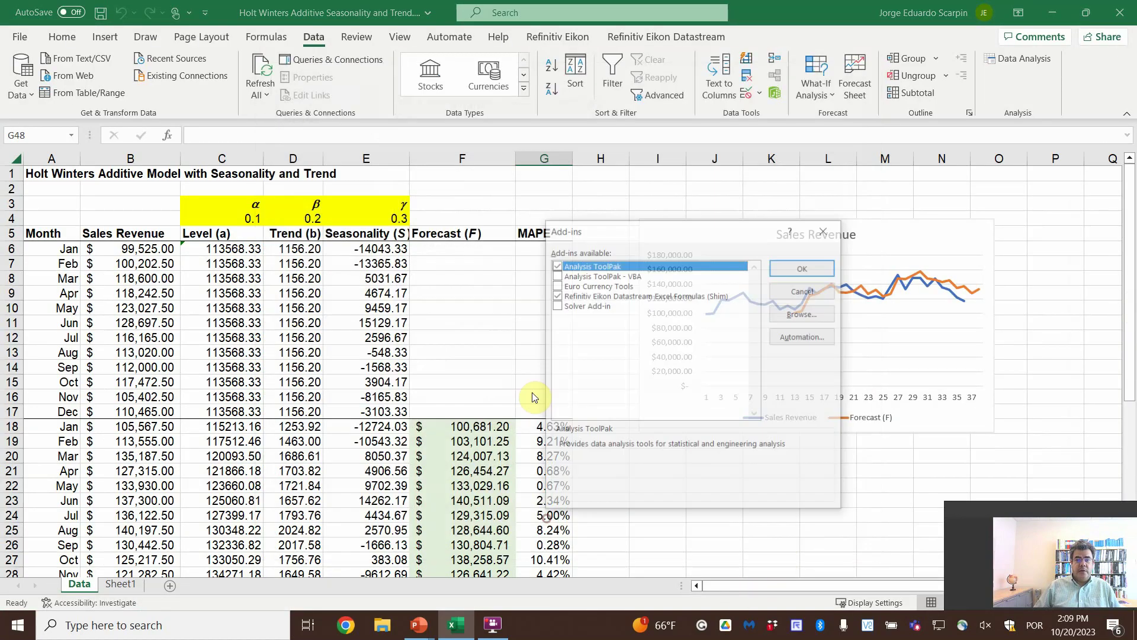
click(556, 305)
click(804, 267)
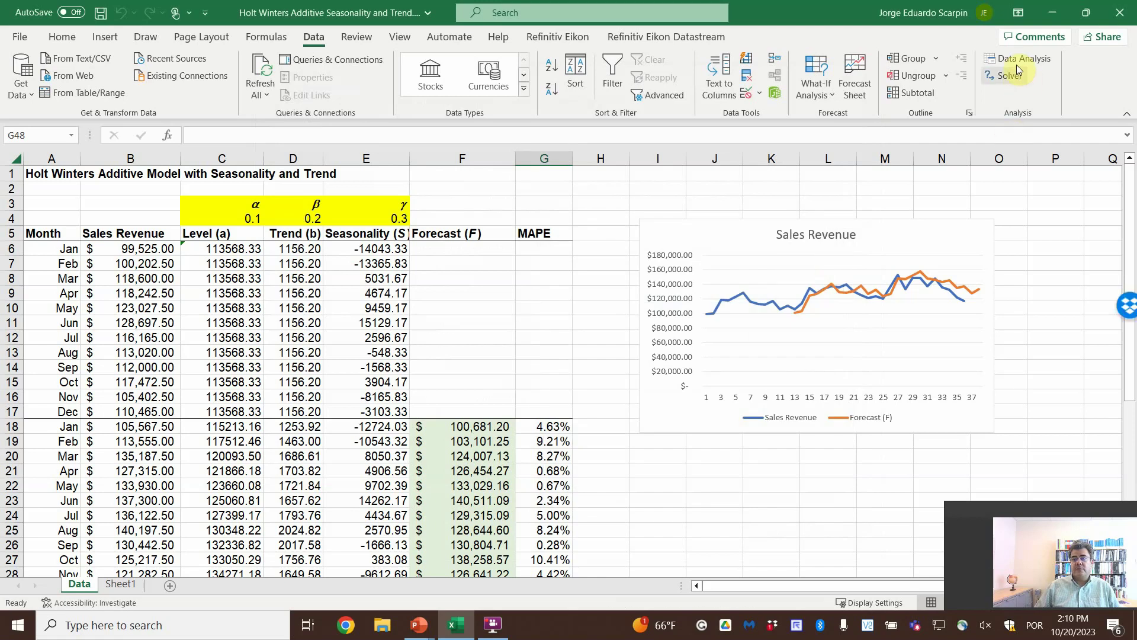
- Start Solver with the average MAPE in G45 as the objective and set it to Min
click(1017, 81)
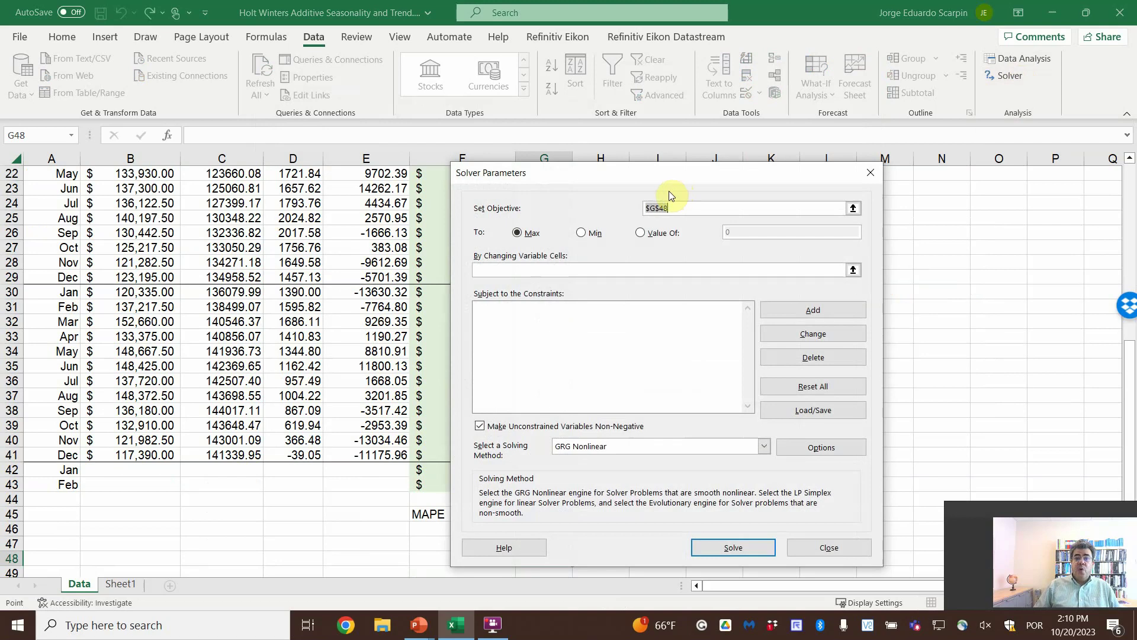
drag(672, 181, 829, 190)
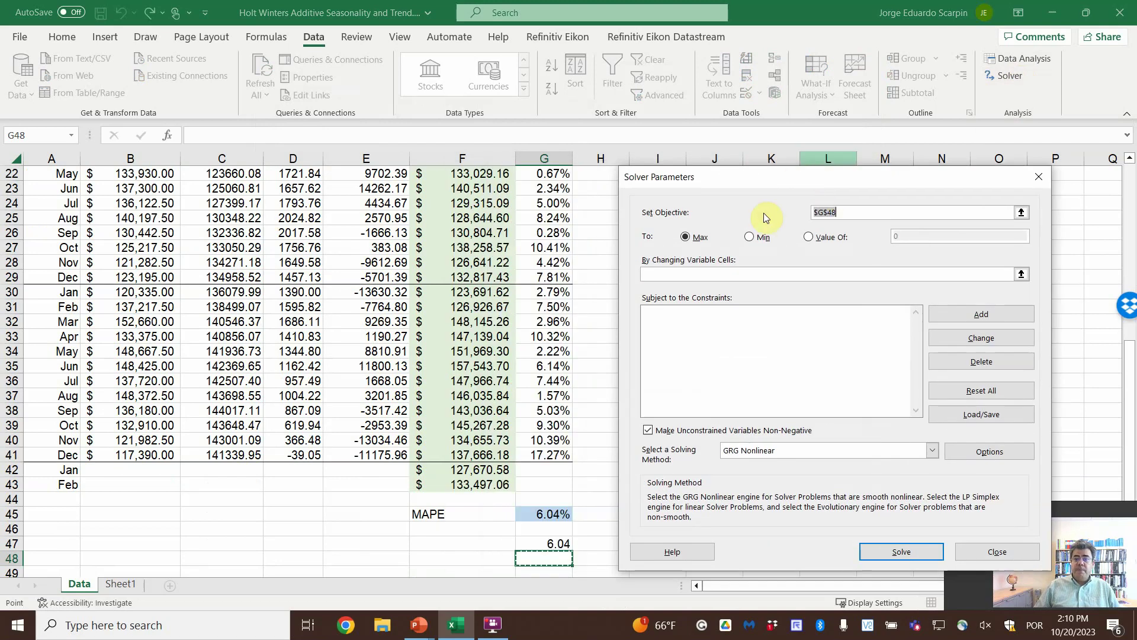
click(546, 514)
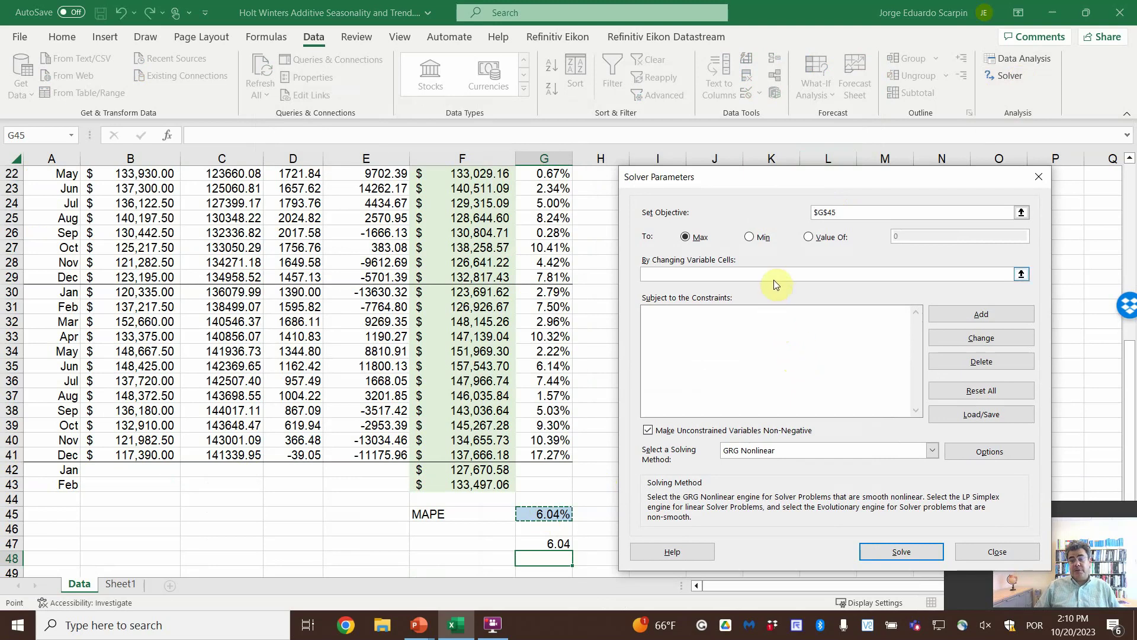
click(750, 238)
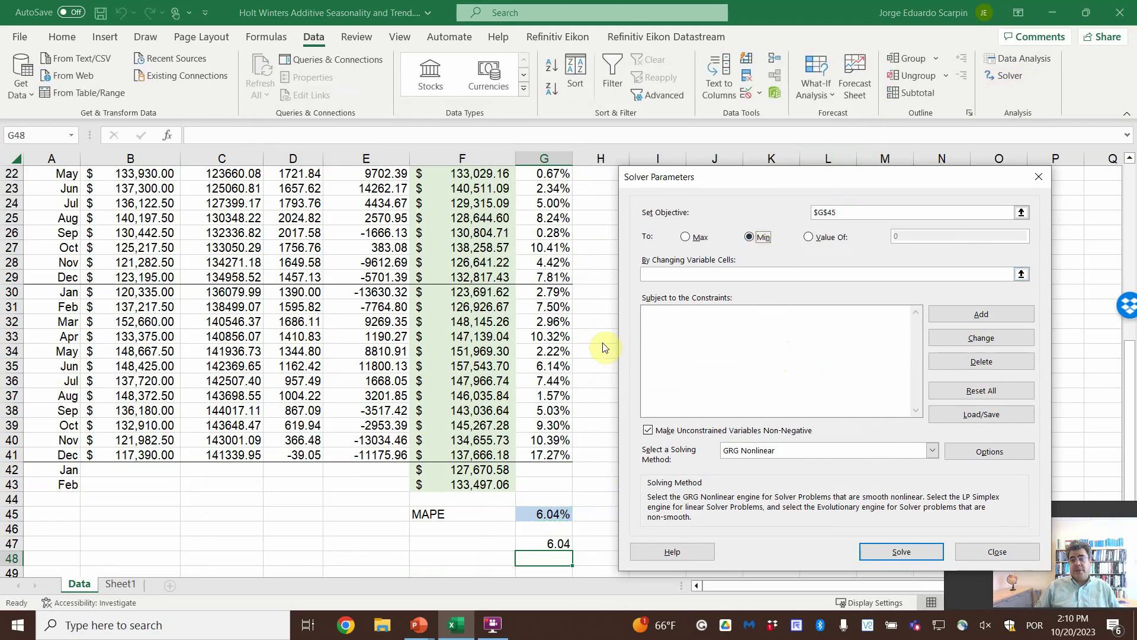
- Use the smoothing constants in C4:E4 as Solver's variable cells, solve the model and keep the solution
click(693, 274)
scroll(601, 304, up, 6)
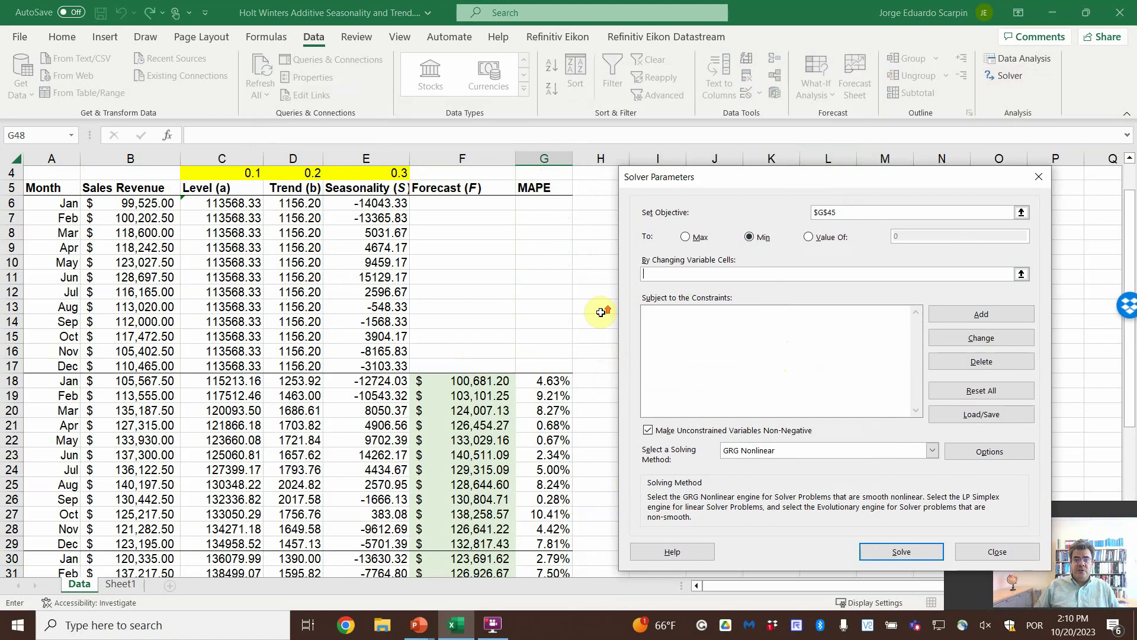
scroll(296, 212, up, 1)
drag(249, 218, 378, 215)
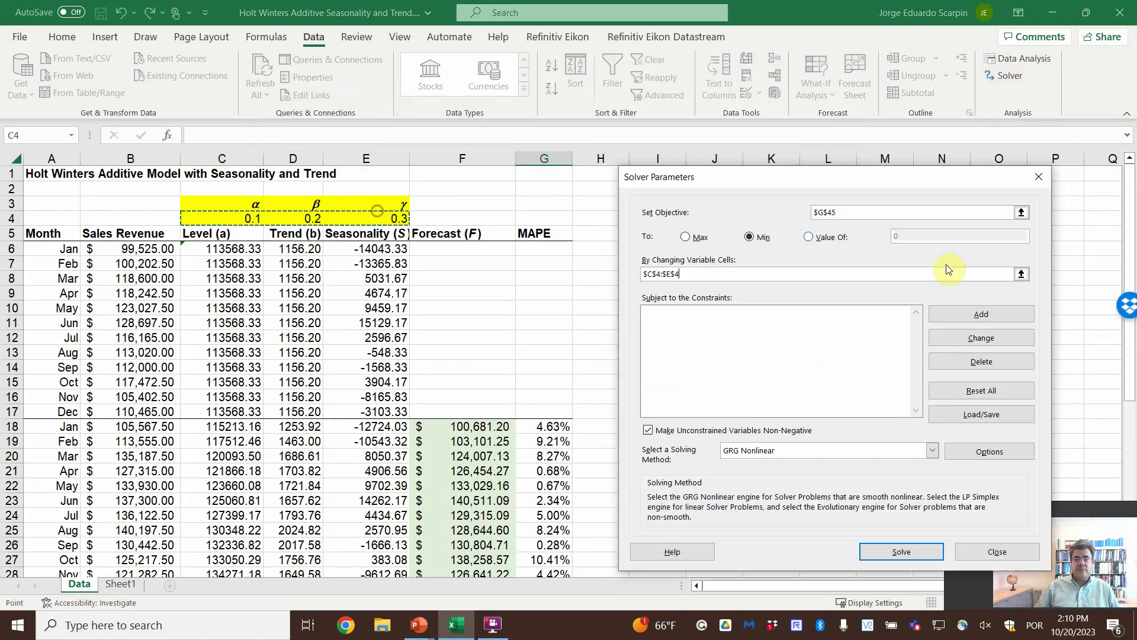
click(909, 551)
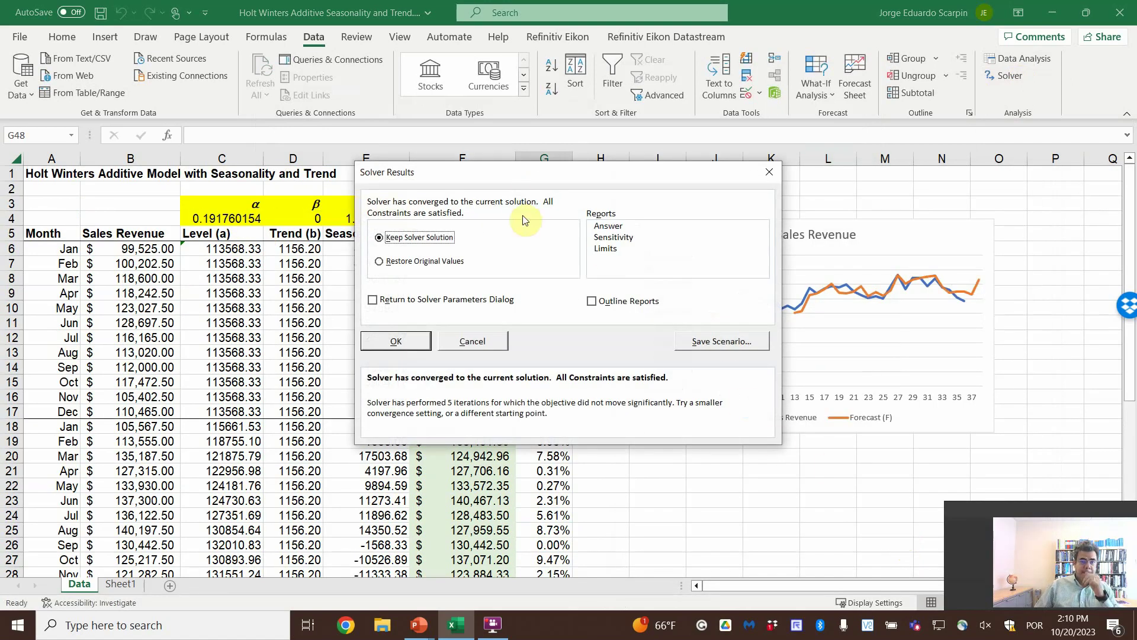
drag(528, 173, 626, 206)
click(525, 383)
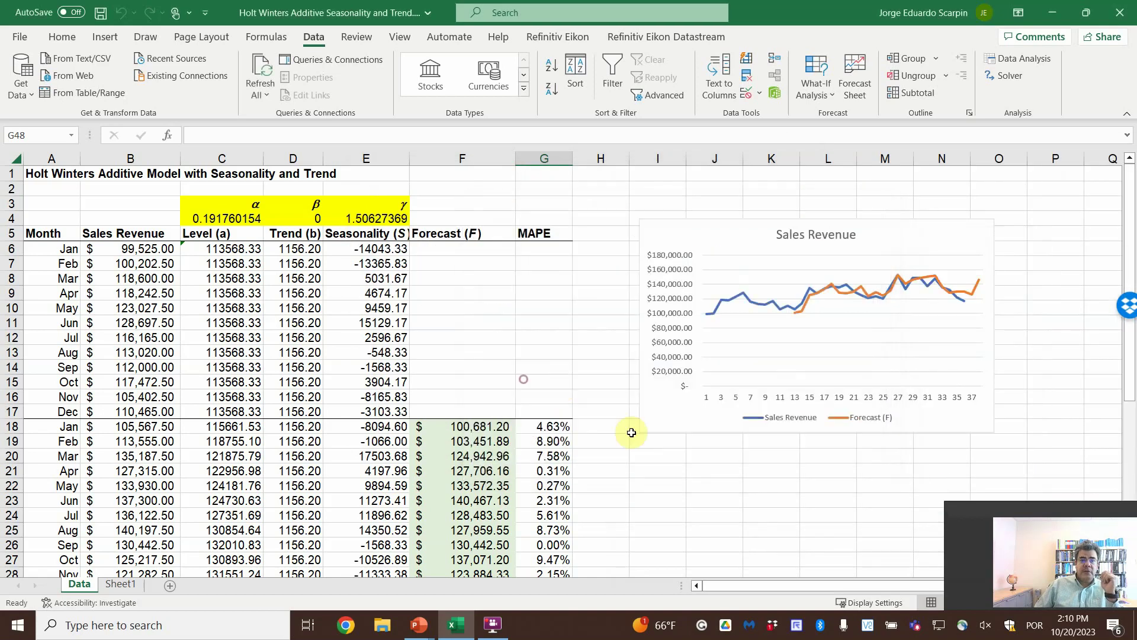
- Compare the optimized MAPE in G45 with the noted value in G47 and delete that note
scroll(651, 444, down, 6)
scroll(654, 447, down, 2)
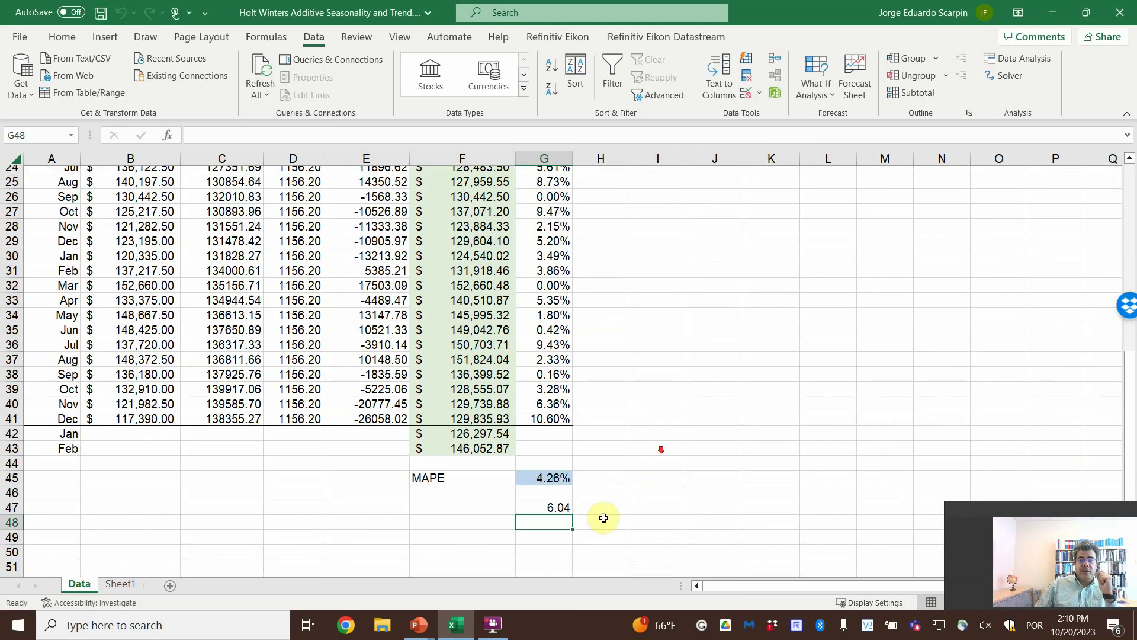
click(567, 501)
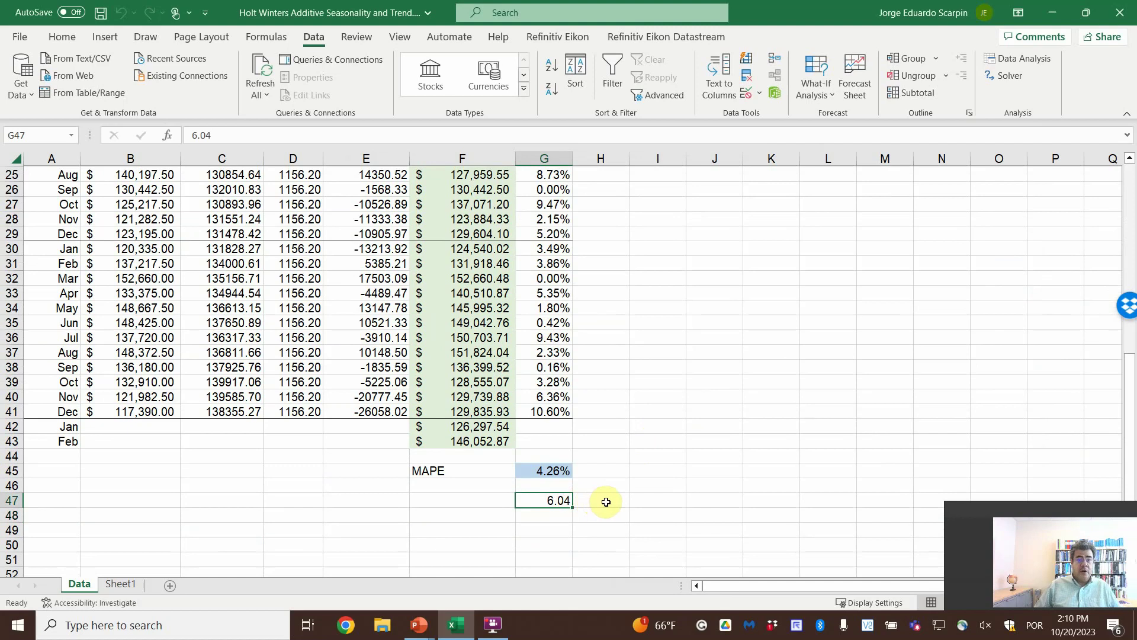
key(Delete)
scroll(630, 468, up, 6)
scroll(630, 468, up, 2)
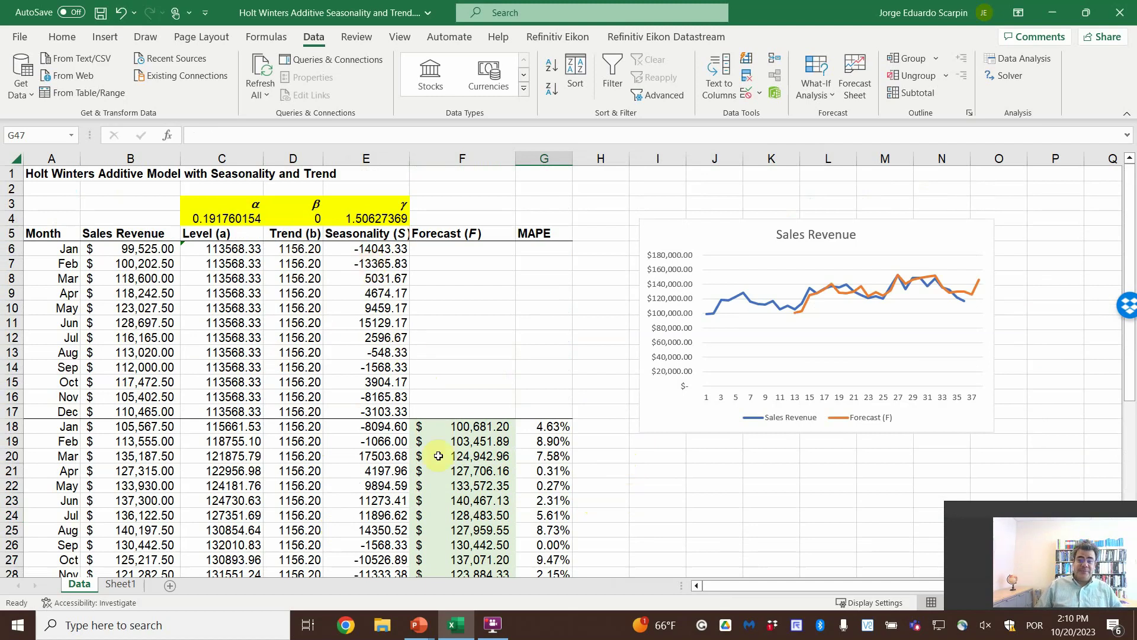
- Switch to the running PowerPoint slide show and advance from the Holt-Winters equations to the closing Thank you slide
mouse_move(424, 632)
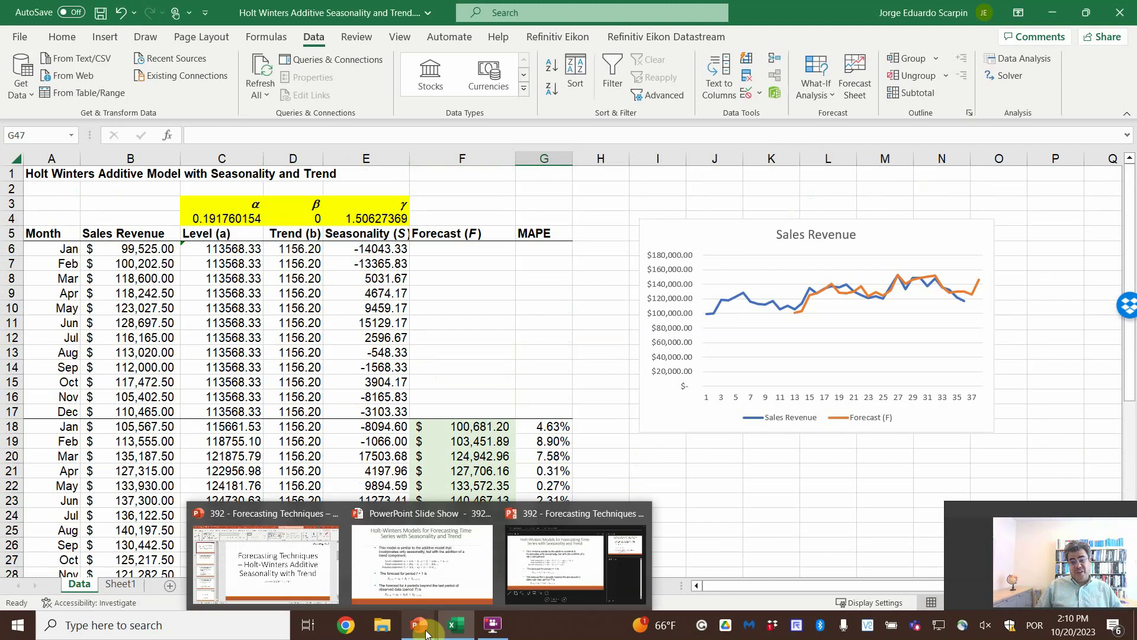
click(482, 587)
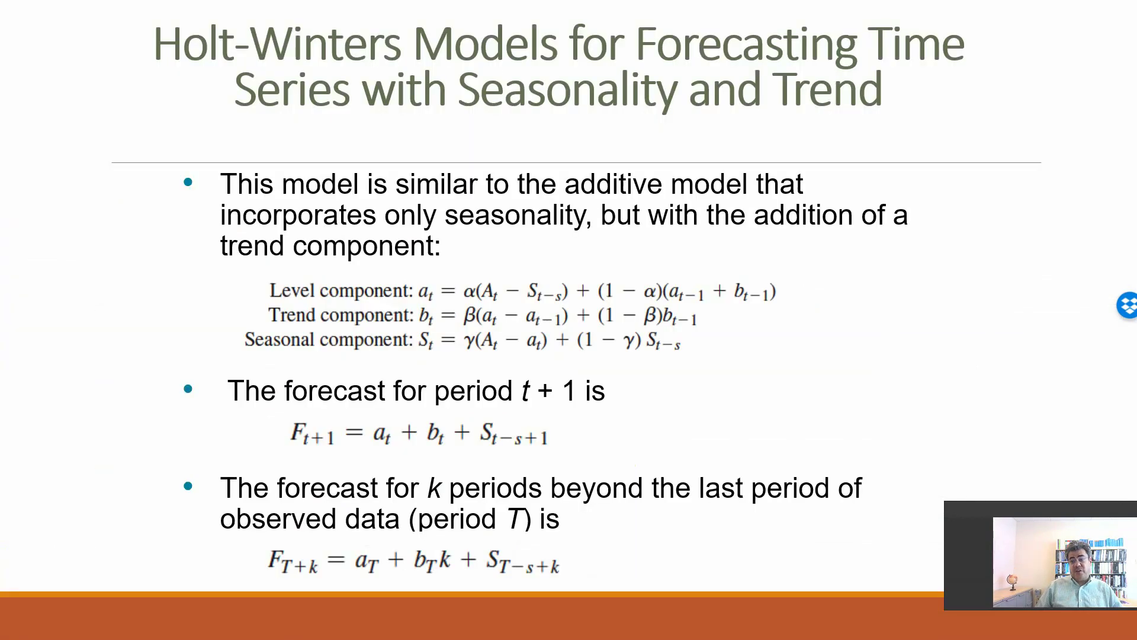
click(477, 469)
click(476, 470)
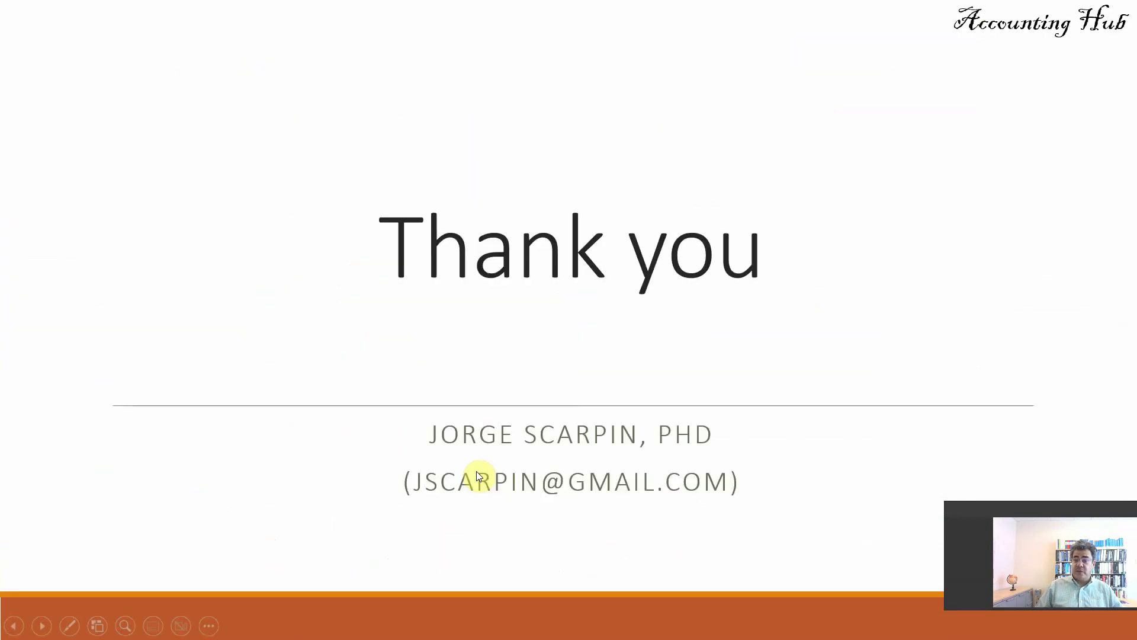